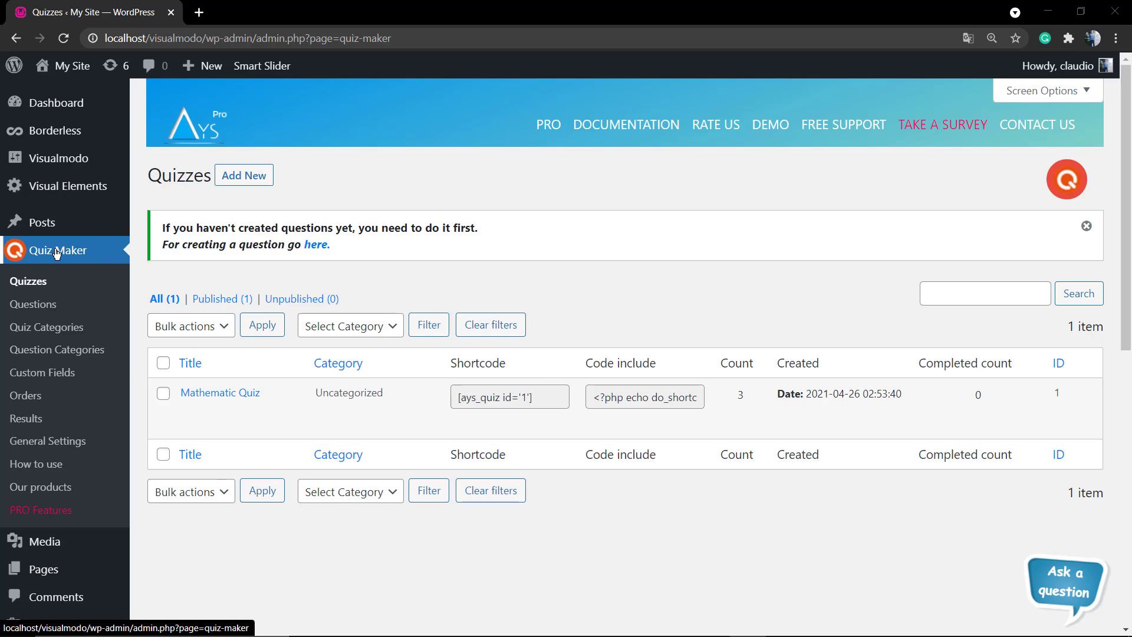
From the quiz list, select and copy the Mathematic Quiz shortcode [ays_quiz id='1']
click(78, 254)
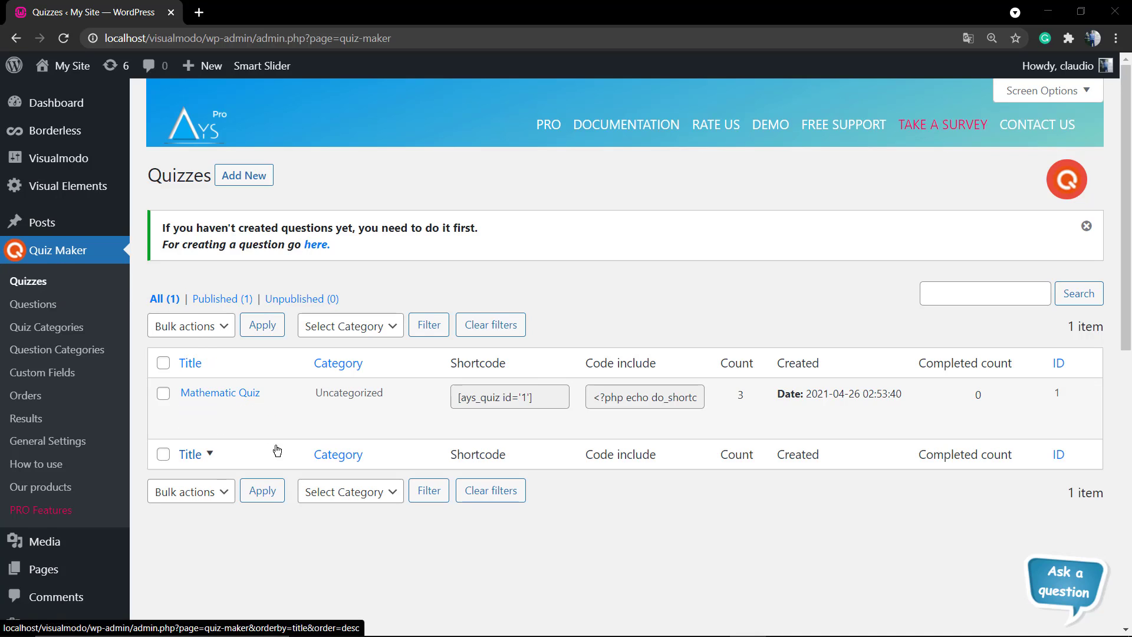
mouse_move(232, 397)
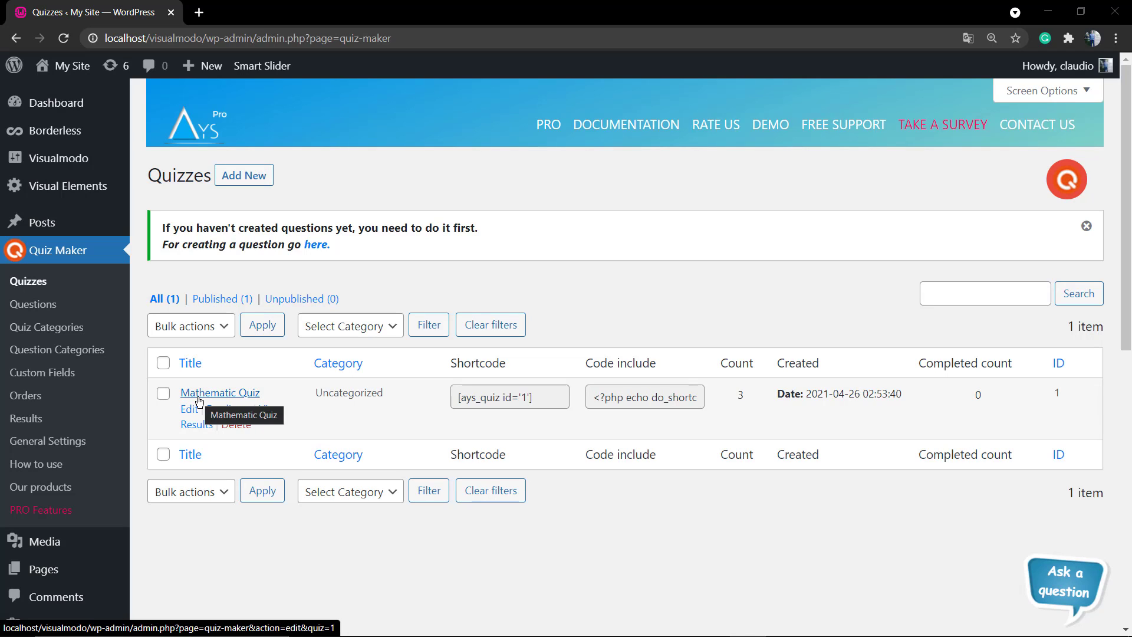
click(476, 392)
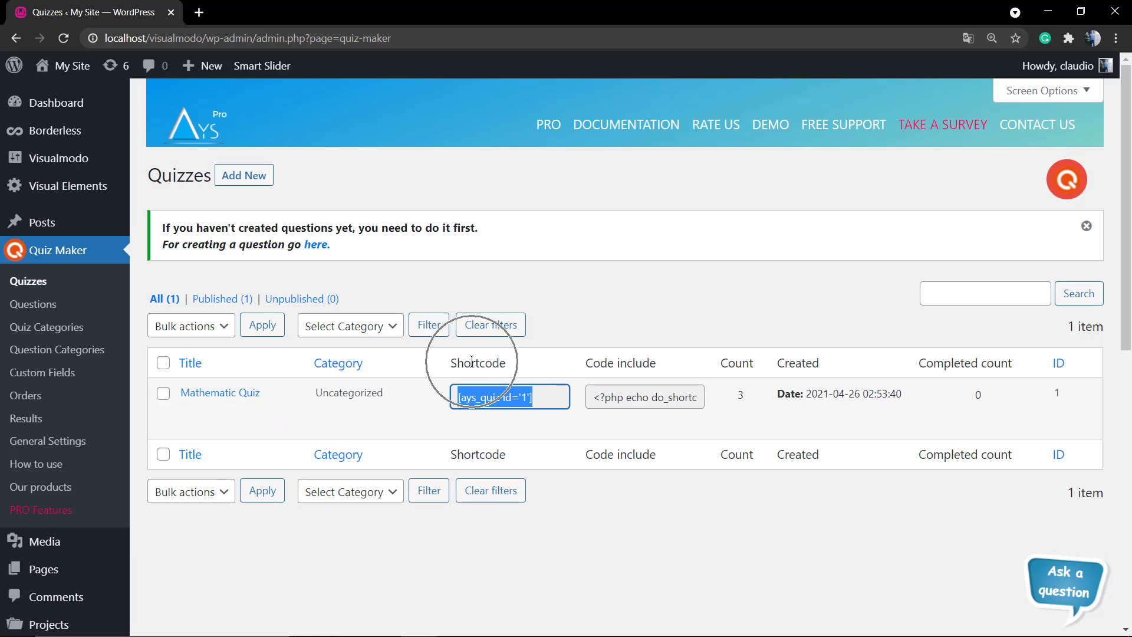
click(455, 396)
drag(455, 396, 548, 396)
key(ctrl+c)
click(548, 397)
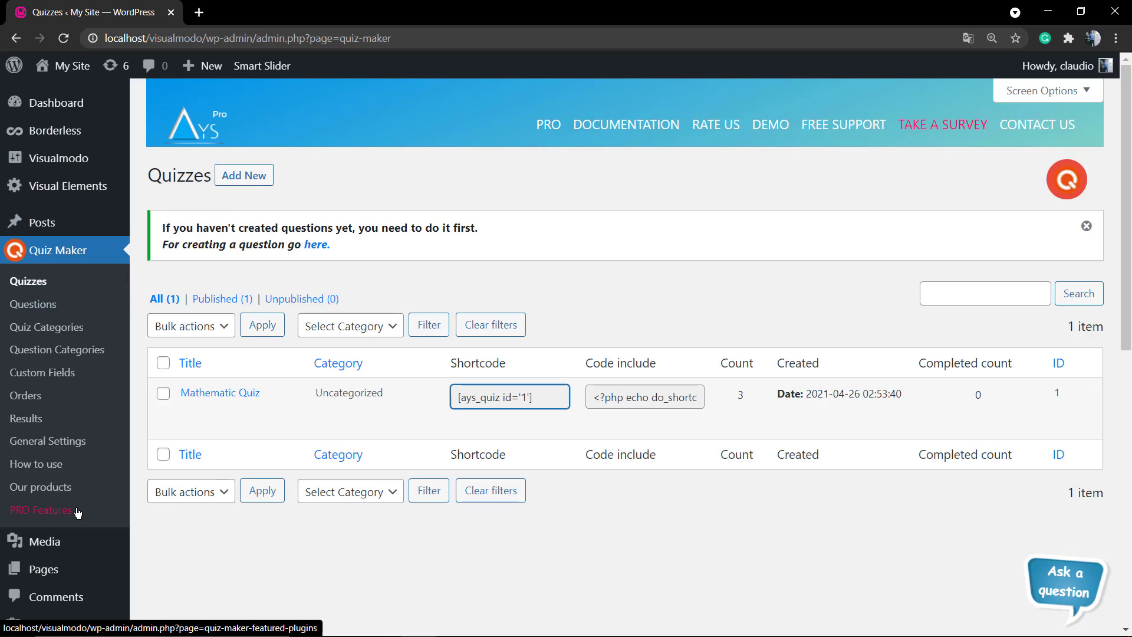
Open a new page editor from Pages > Add New in a separate browser tab
mouse_move(79, 569)
right_click(185, 589)
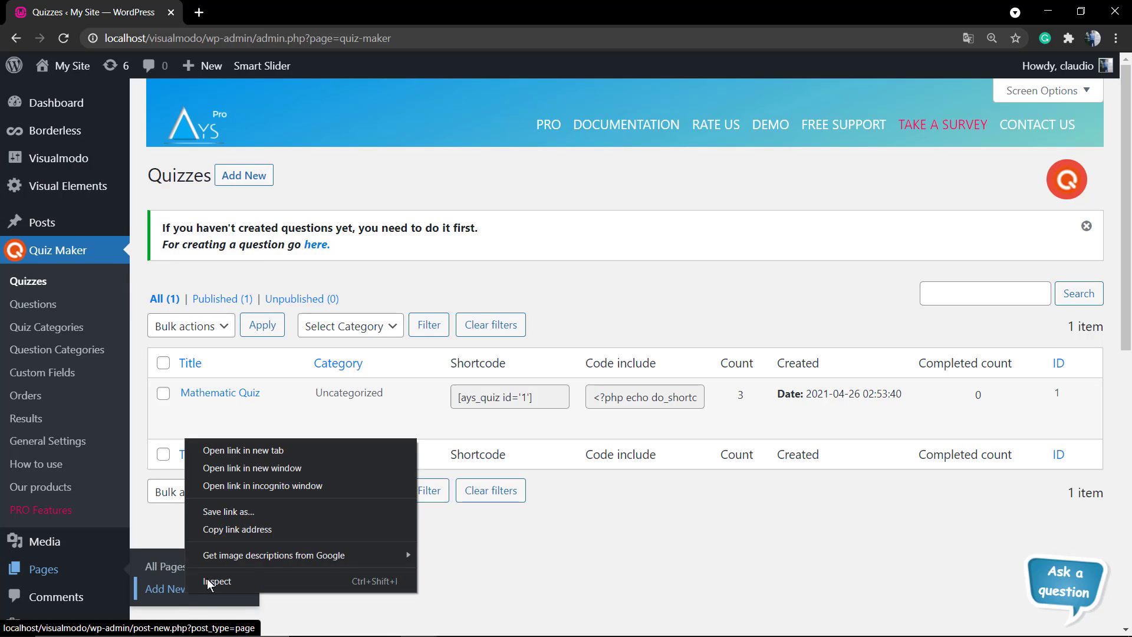
click(292, 453)
click(263, 8)
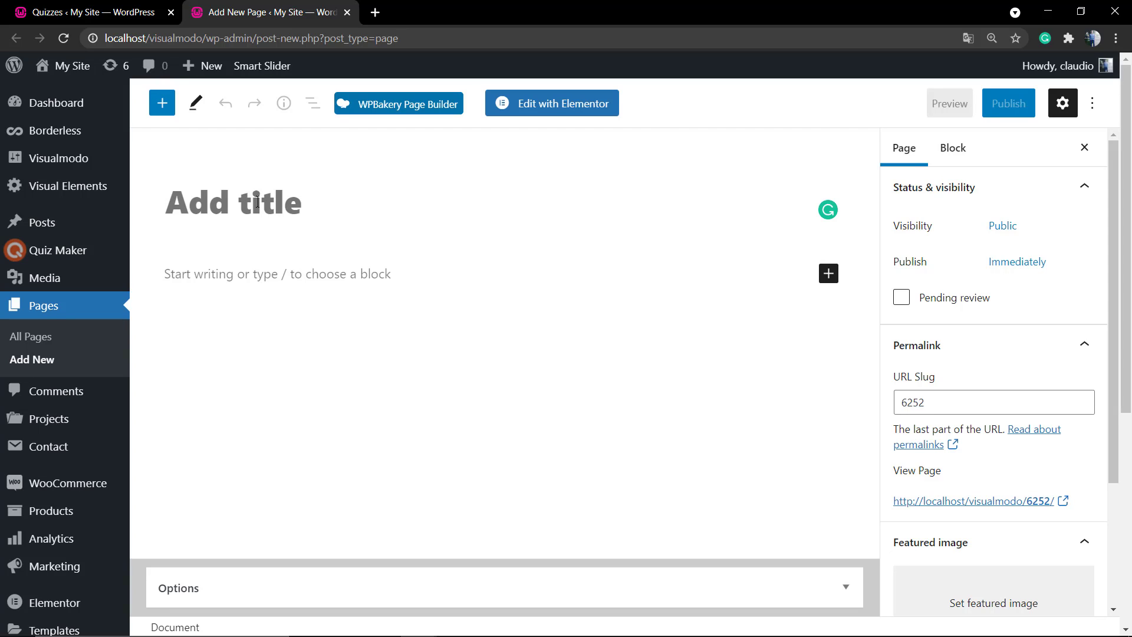
Title the page 'Quiz Maker WordPress Plugin Usage Guide'
text(Qu)
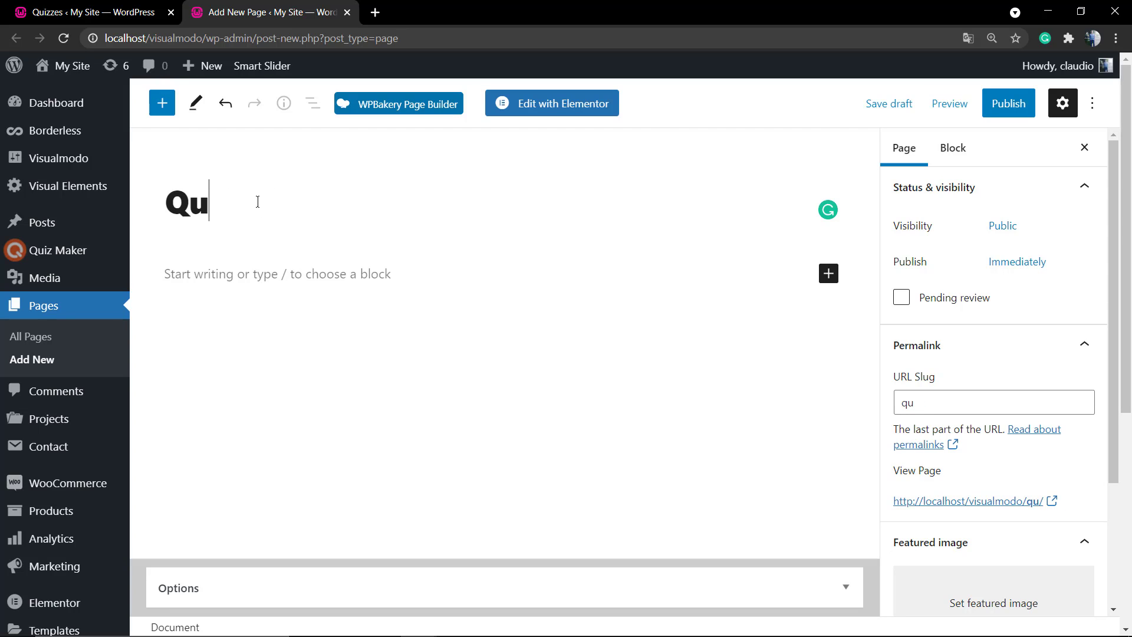
text(iz)
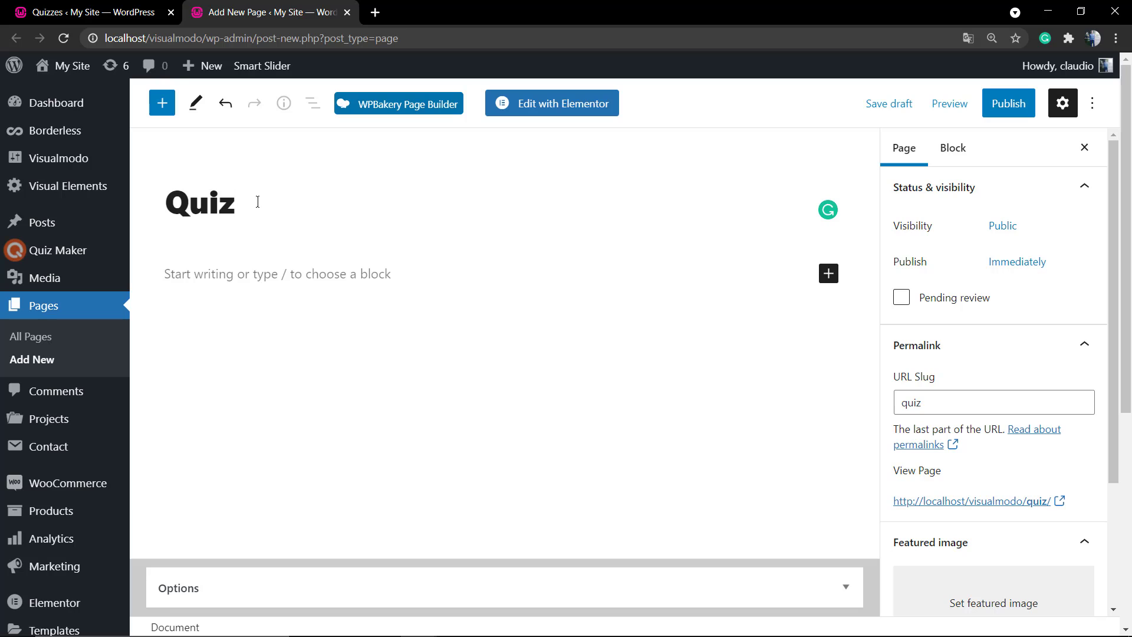
text( Maker)
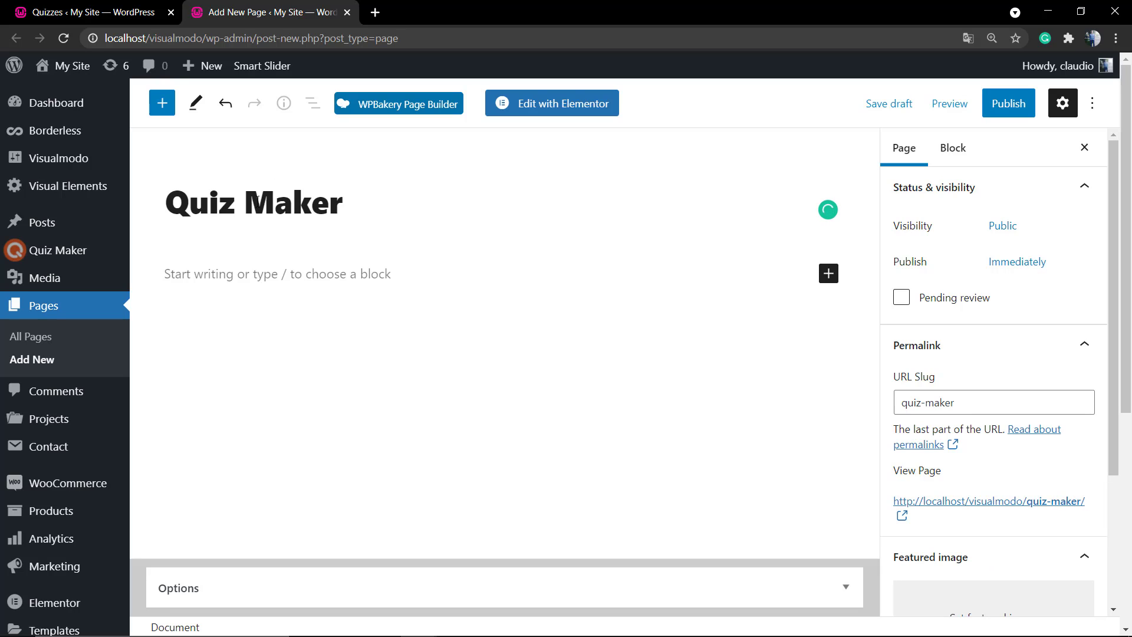
text( Usage G)
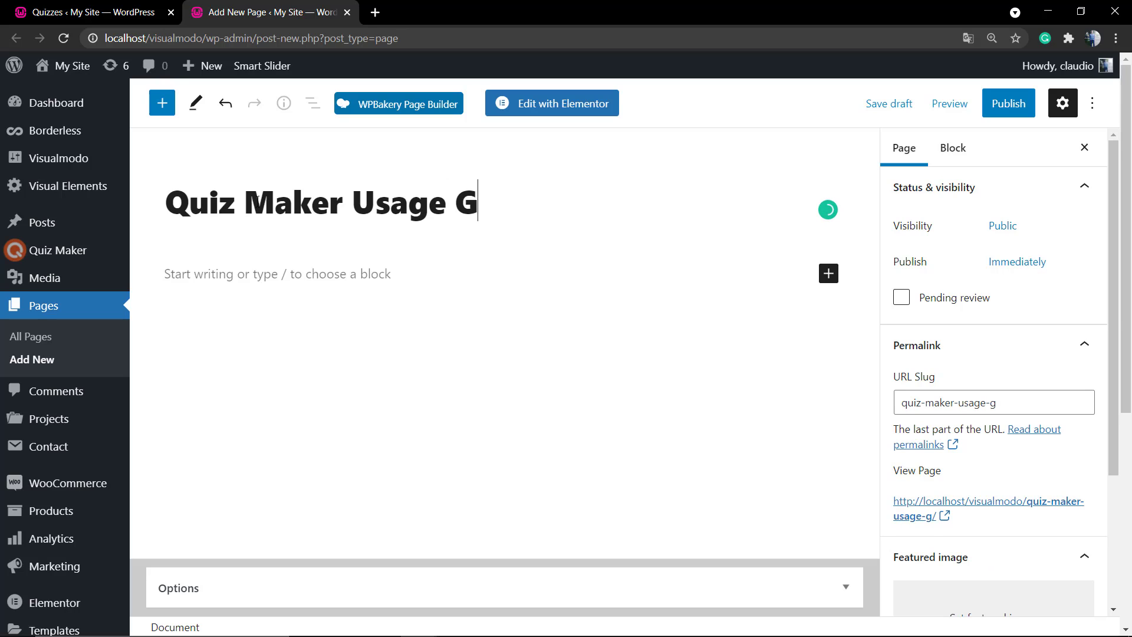
text(uide)
key(Left)
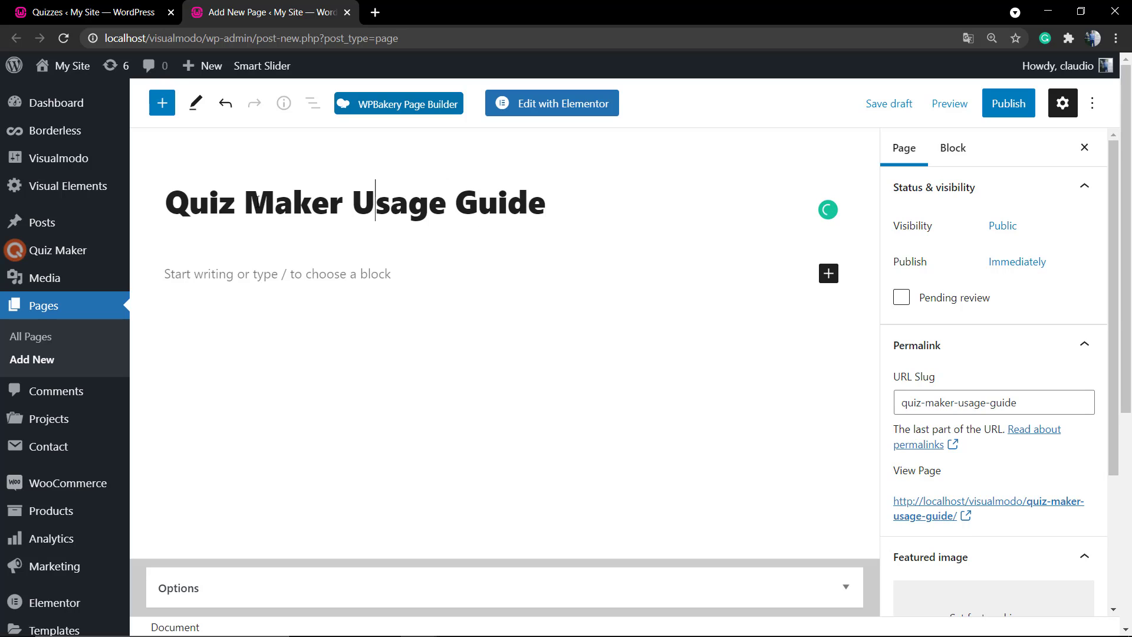
text(WordPress Plugi)
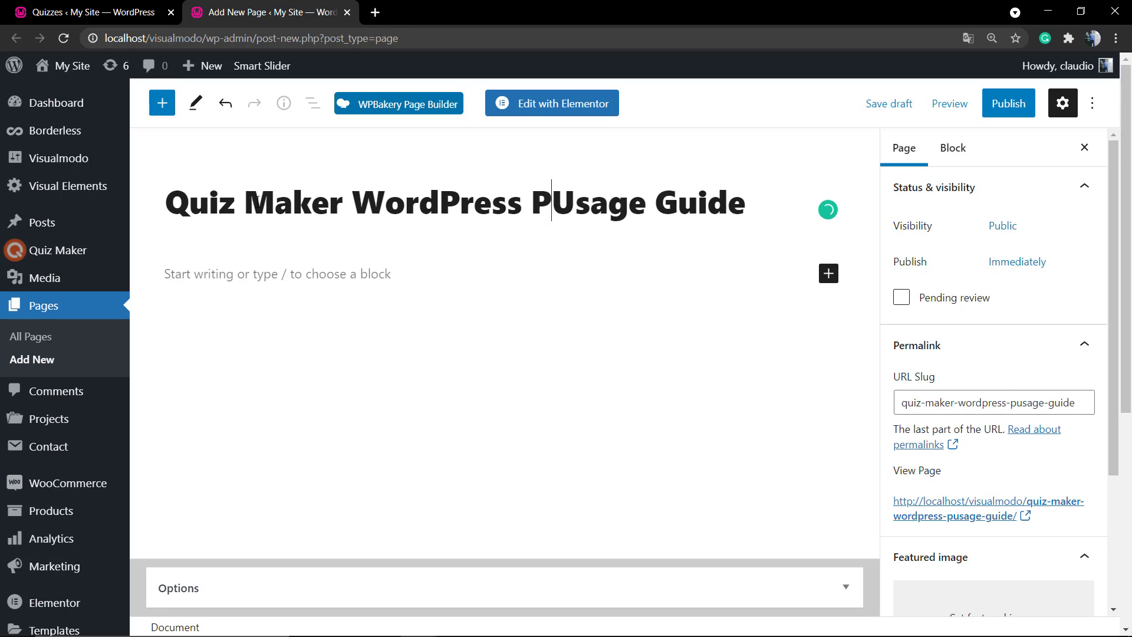
text(n)
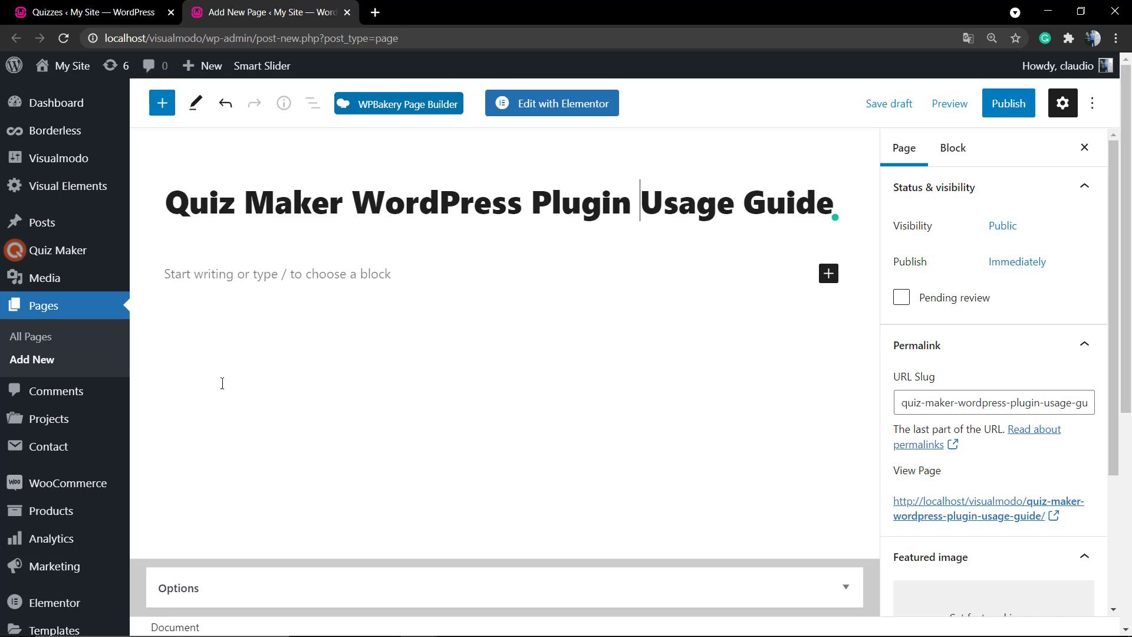
Paste the [ays_quiz id='1'] shortcode into the page body
click(225, 266)
key(ctrl+v)
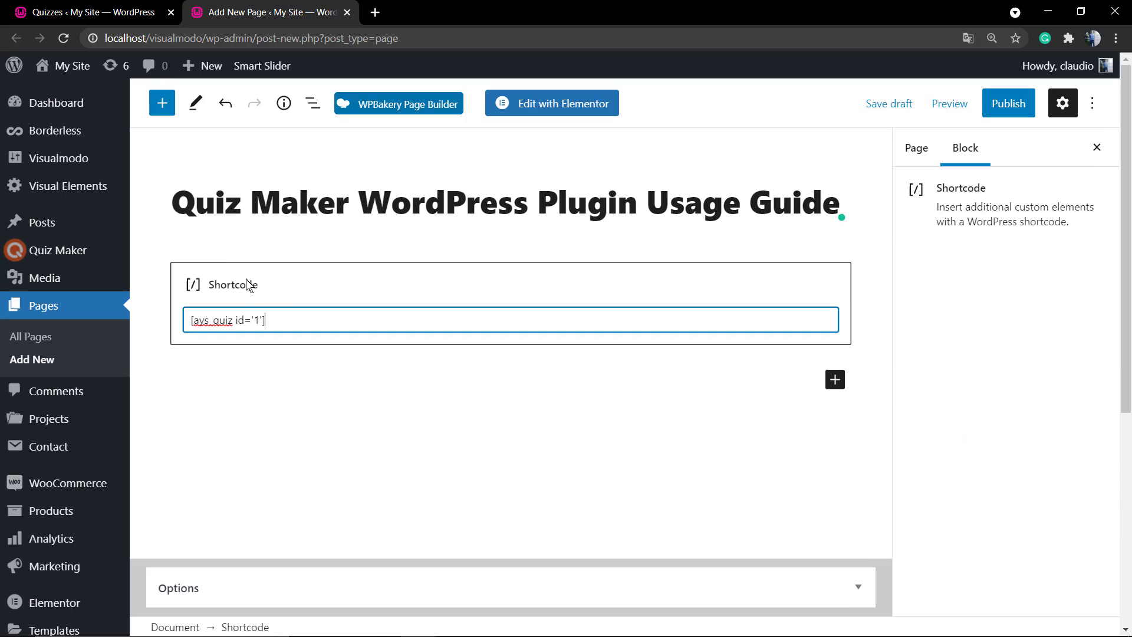
click(317, 379)
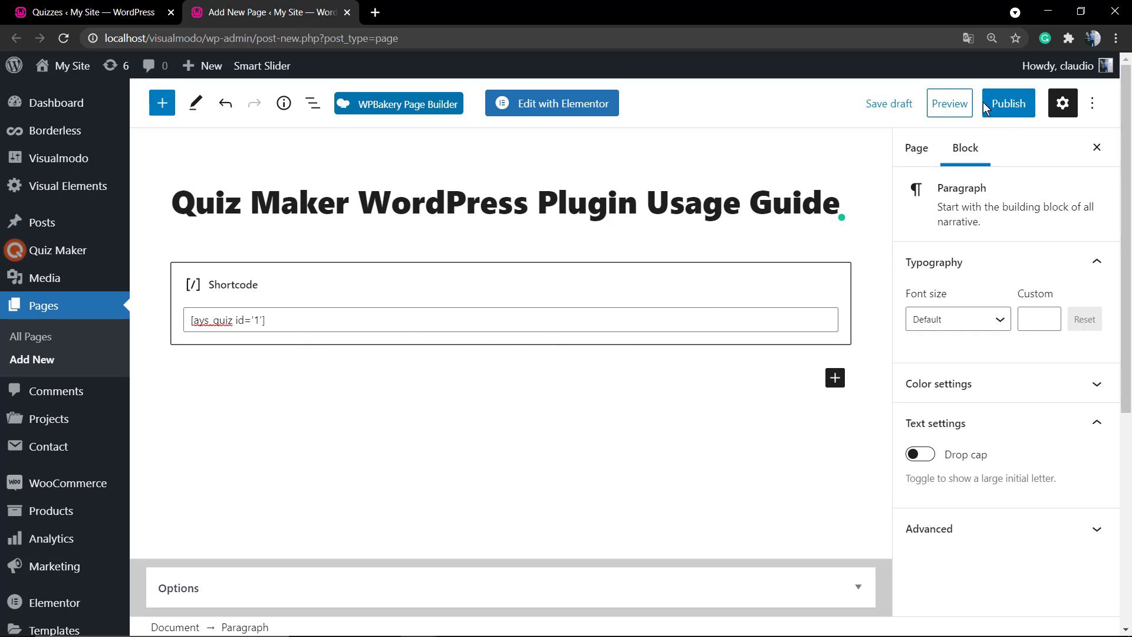
Publish the page and bring up the options to view it live
click(1007, 103)
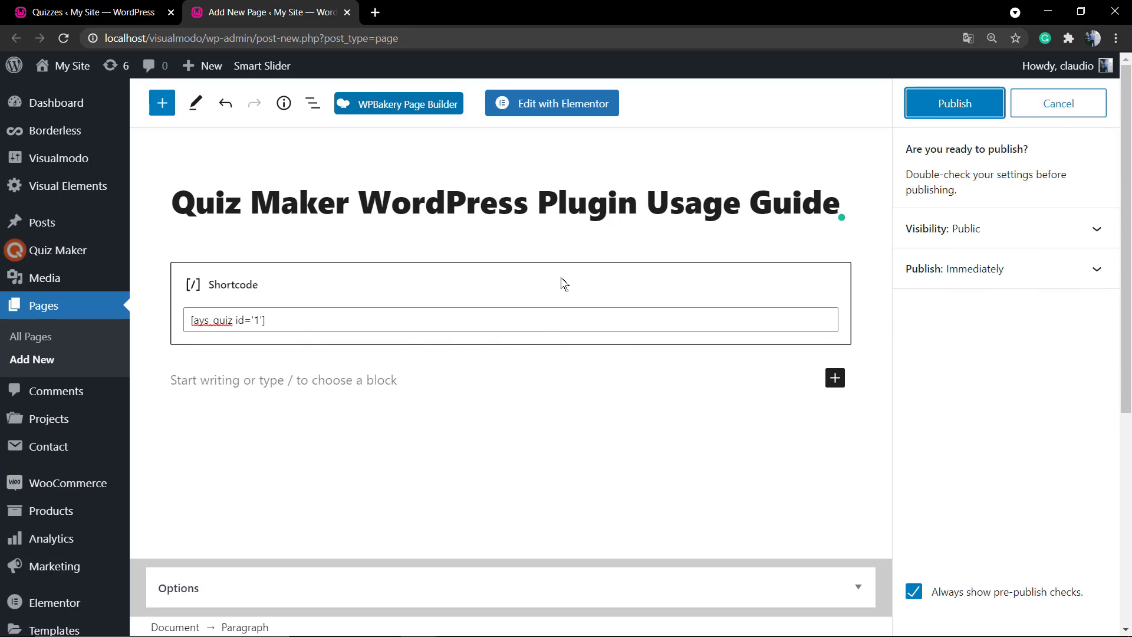
scroll(560, 284, down, 5)
scroll(557, 287, up, 5)
click(950, 104)
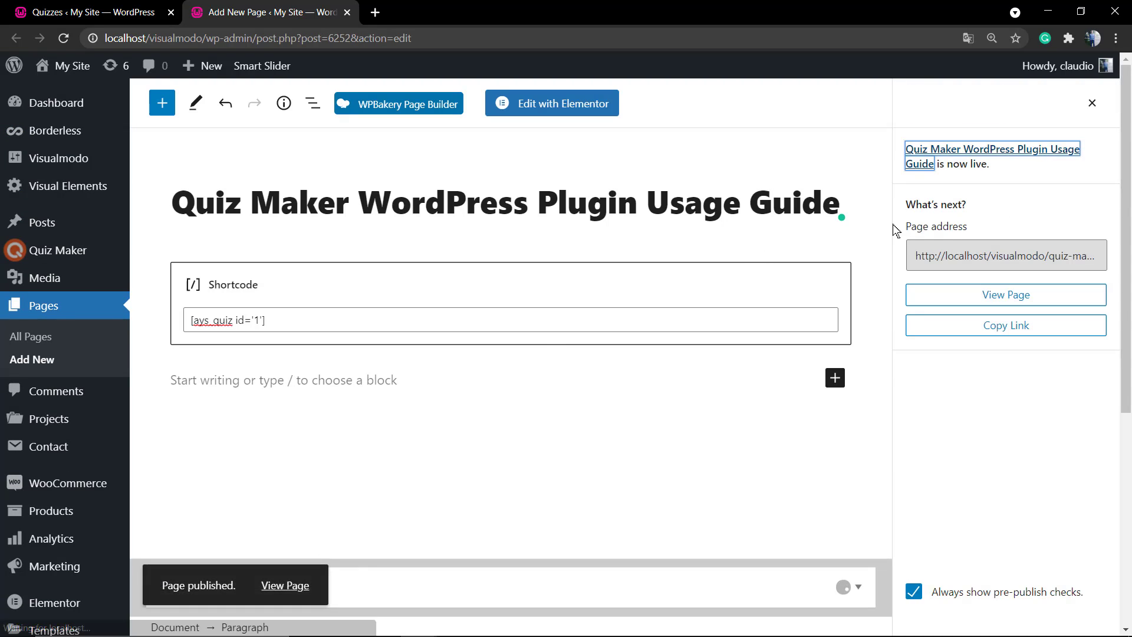
right_click(952, 292)
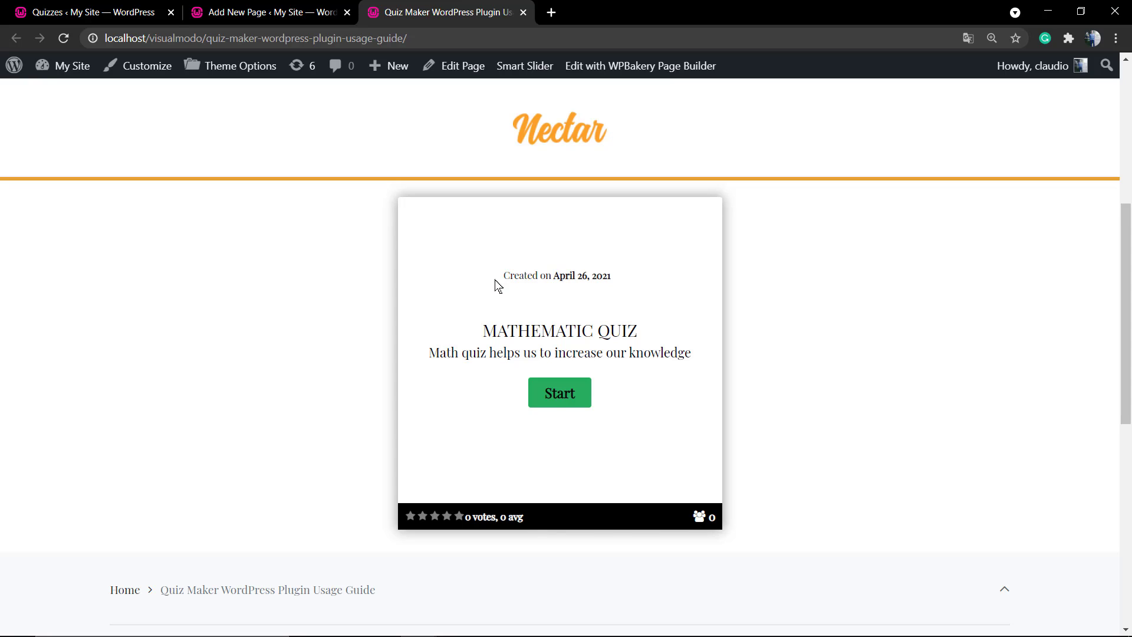
Start the Mathematic Quiz, answer 30, 200 and 50, and view the 100% result
mouse_move(495, 281)
mouse_down()
mouse_move(552, 275)
mouse_move(615, 291)
mouse_move(581, 275)
mouse_move(503, 269)
mouse_up()
drag(454, 354, 502, 354)
click(537, 398)
click(487, 304)
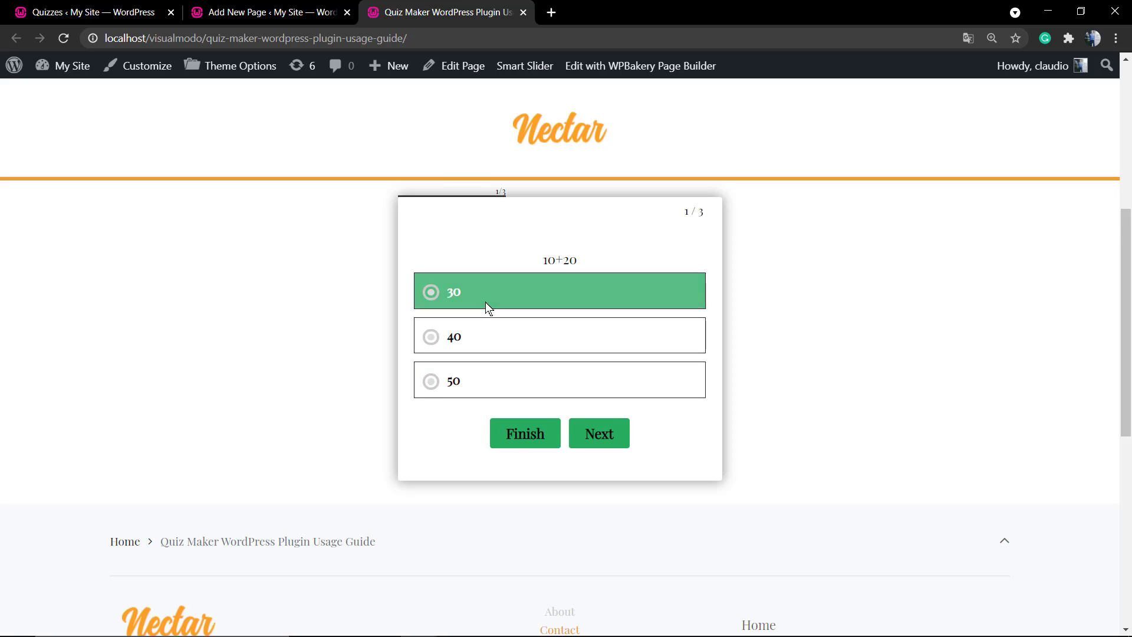
click(581, 435)
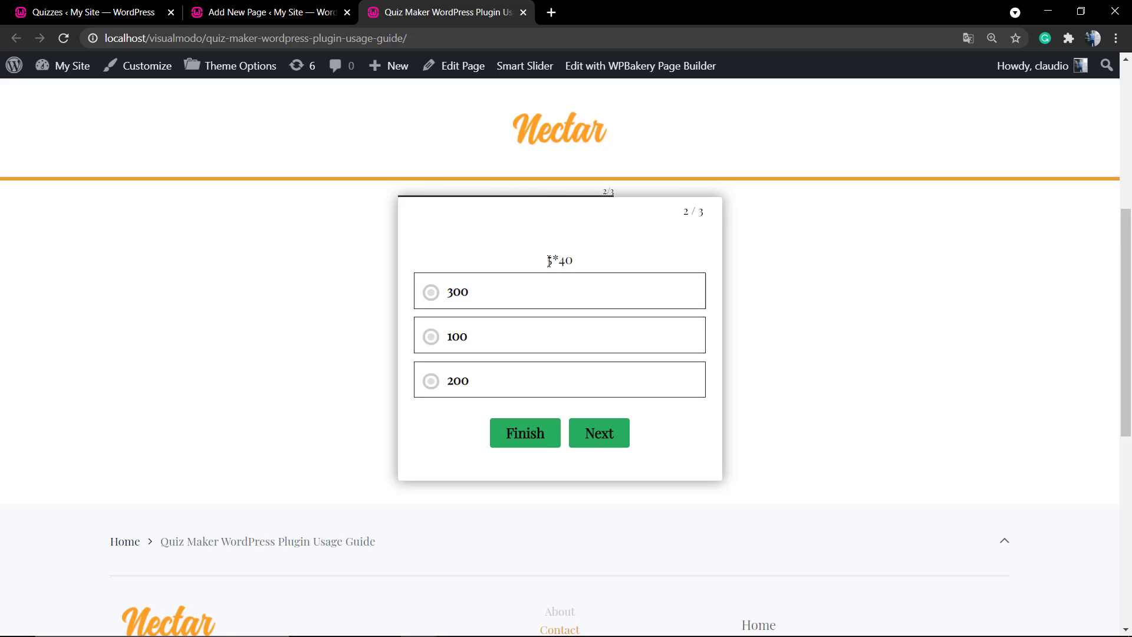
click(502, 386)
click(591, 435)
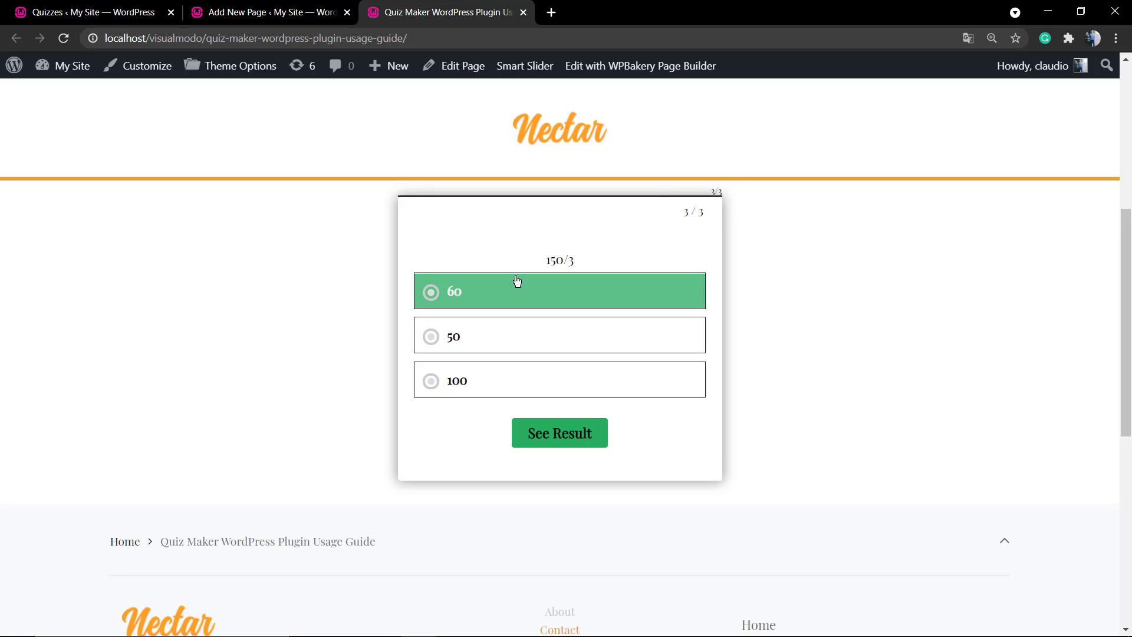
click(514, 345)
click(548, 441)
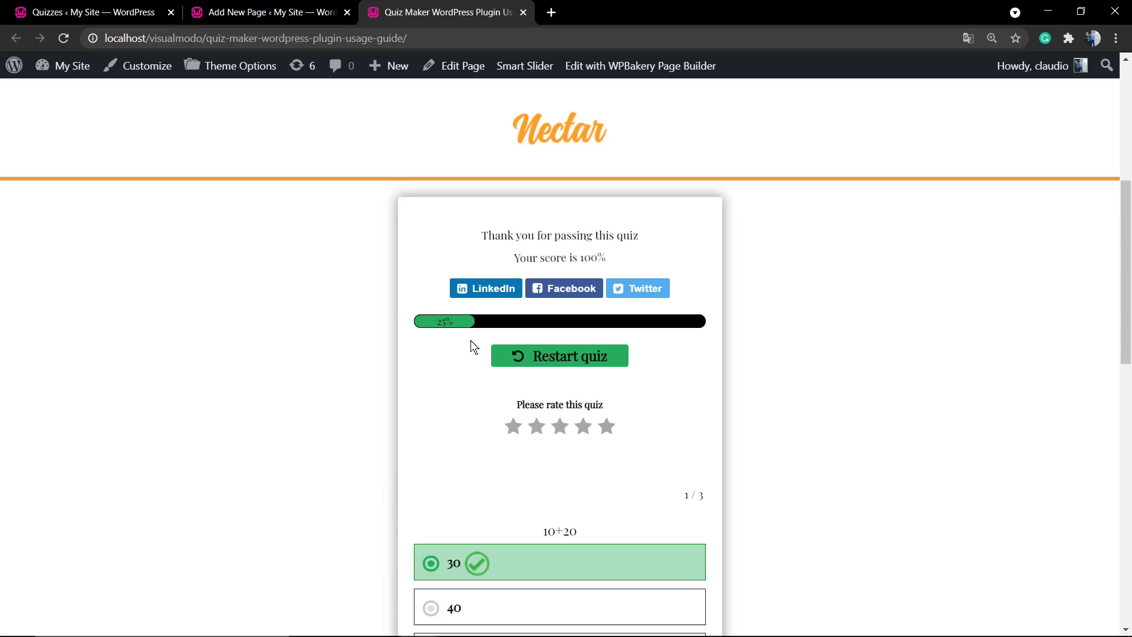
Rate the quiz five stars and send the feedback 'Awesome!!!!'
click(610, 432)
click(536, 434)
text(Awesome!!!!)
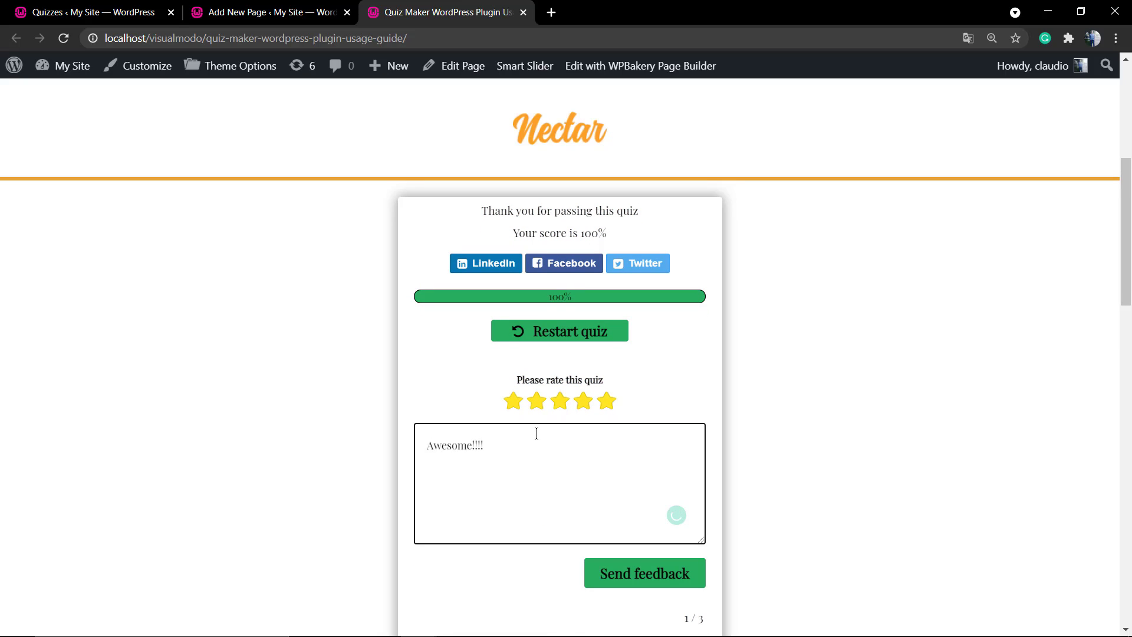
scroll(611, 475, down, 2)
click(619, 458)
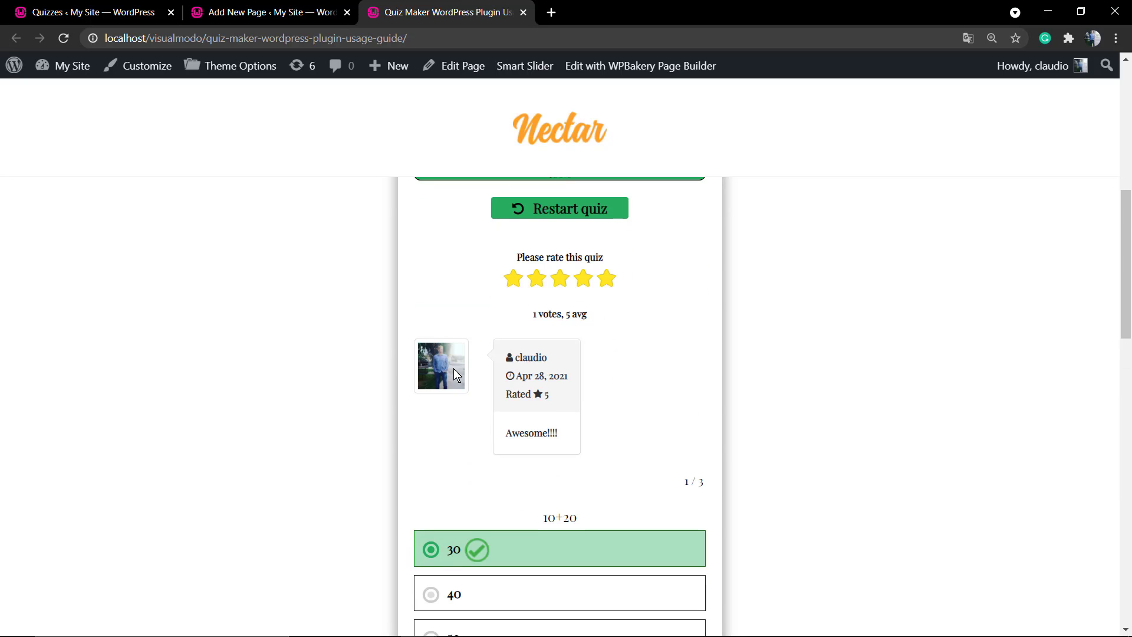
Reload the live quiz page, then go back to the page editor tab
scroll(576, 311, down, 10)
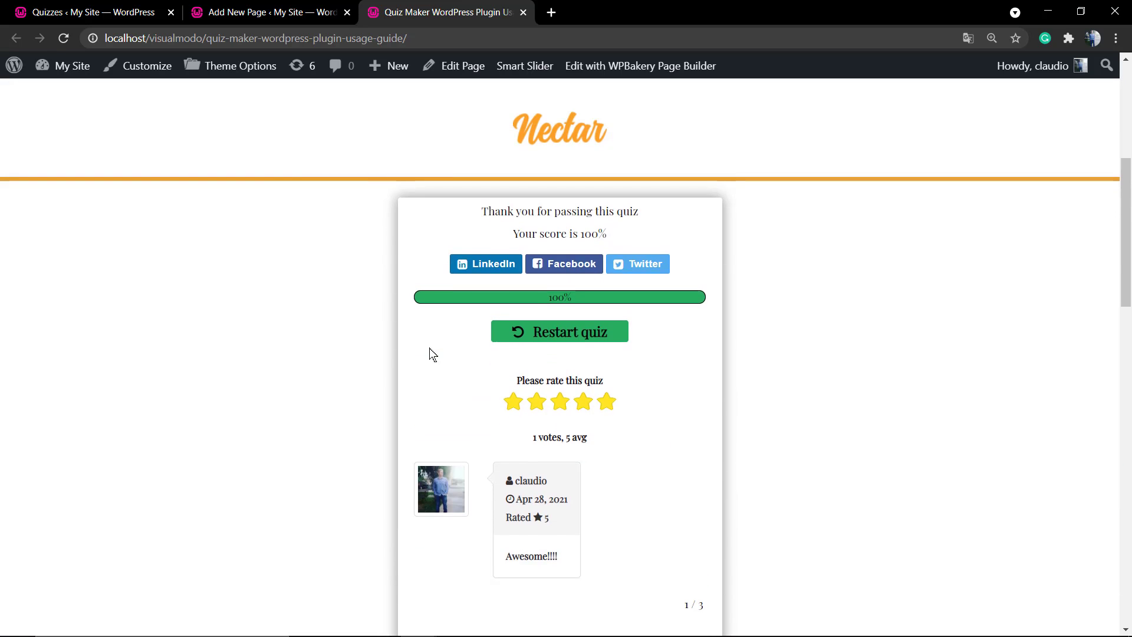
key(F5)
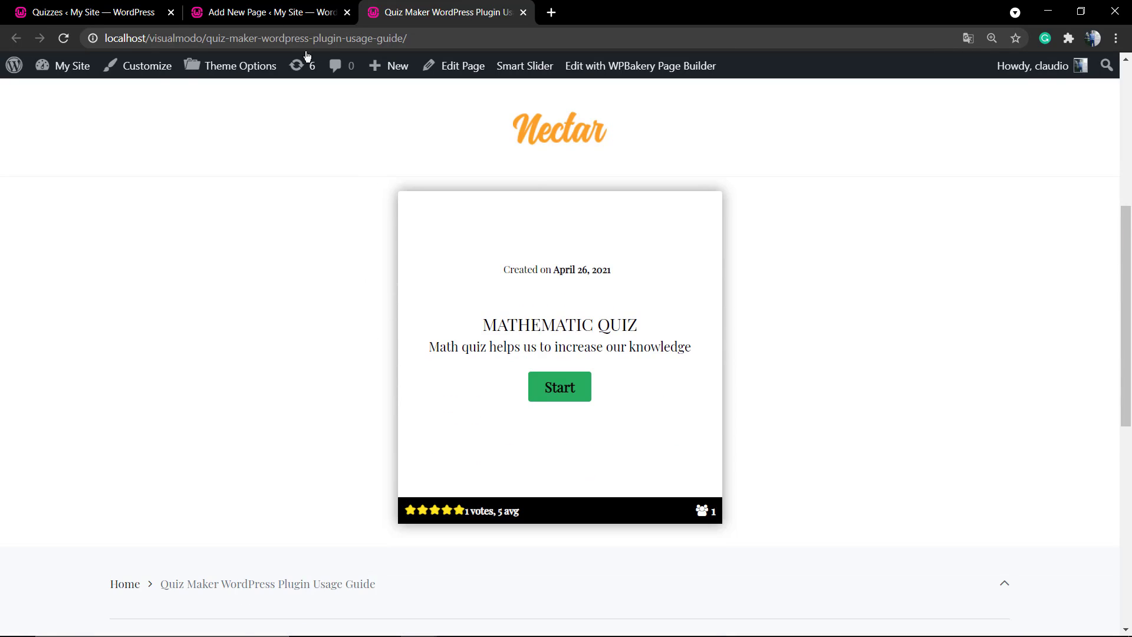
click(279, 13)
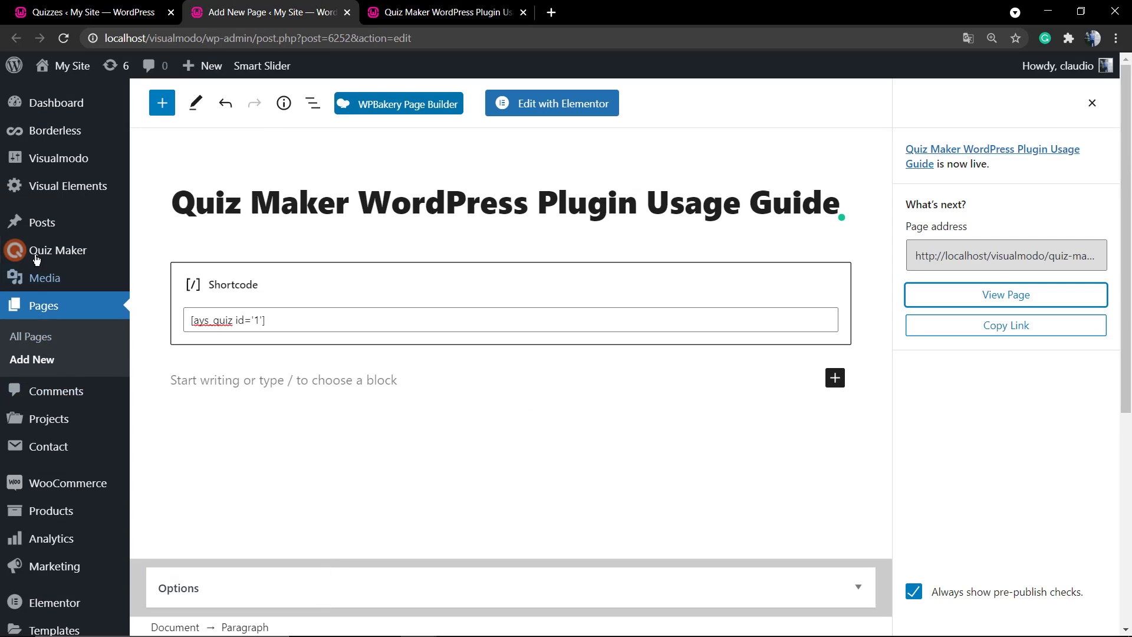
Close the page editor tab and open the Mathematic Quiz for editing
click(347, 13)
click(150, 12)
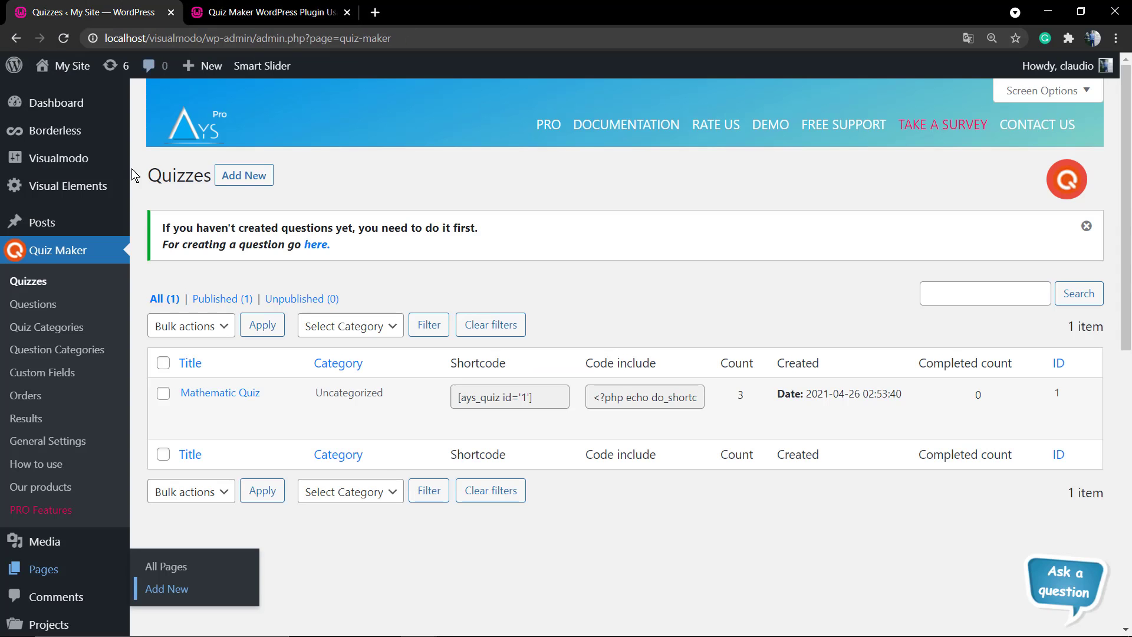
click(227, 398)
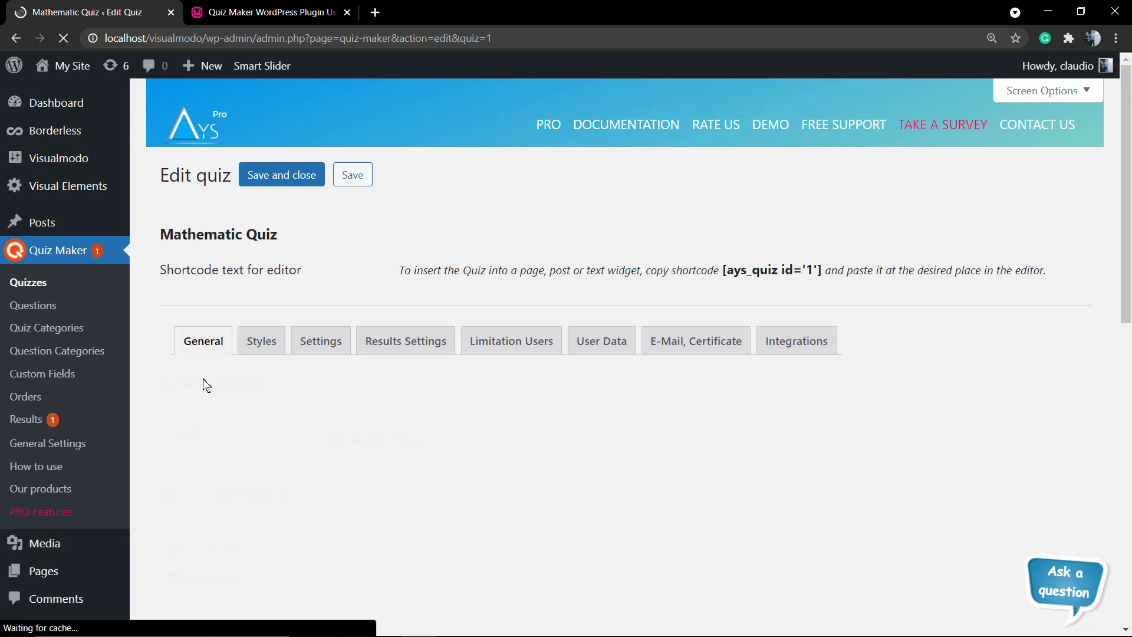
scroll(232, 383, down, 2)
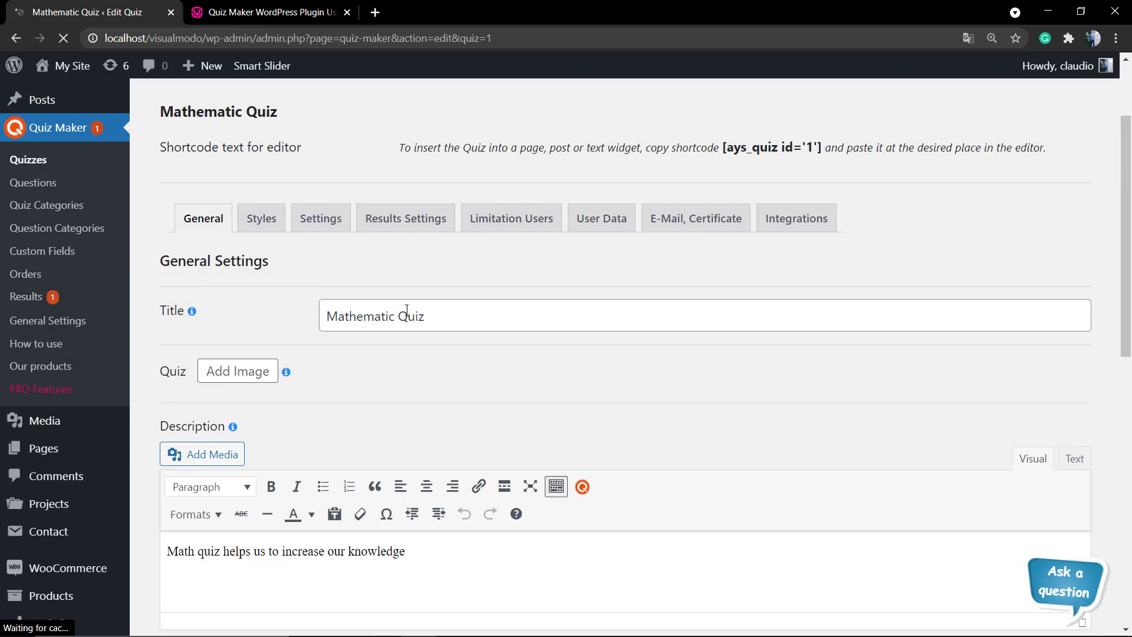
scroll(407, 311, down, 2)
triple_click(238, 431)
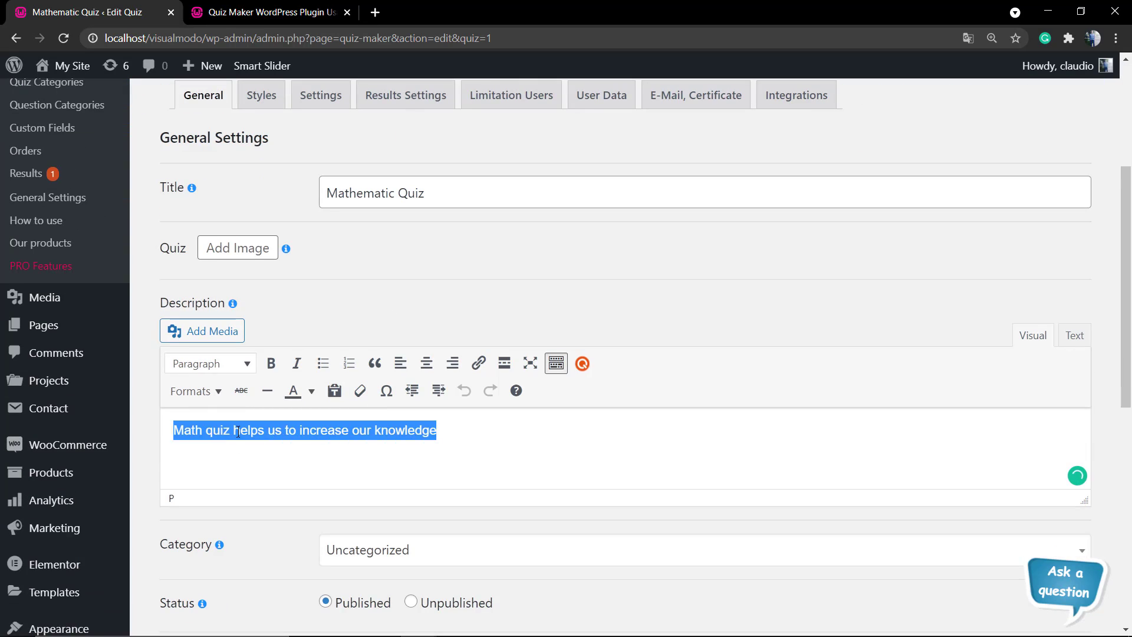
click(238, 431)
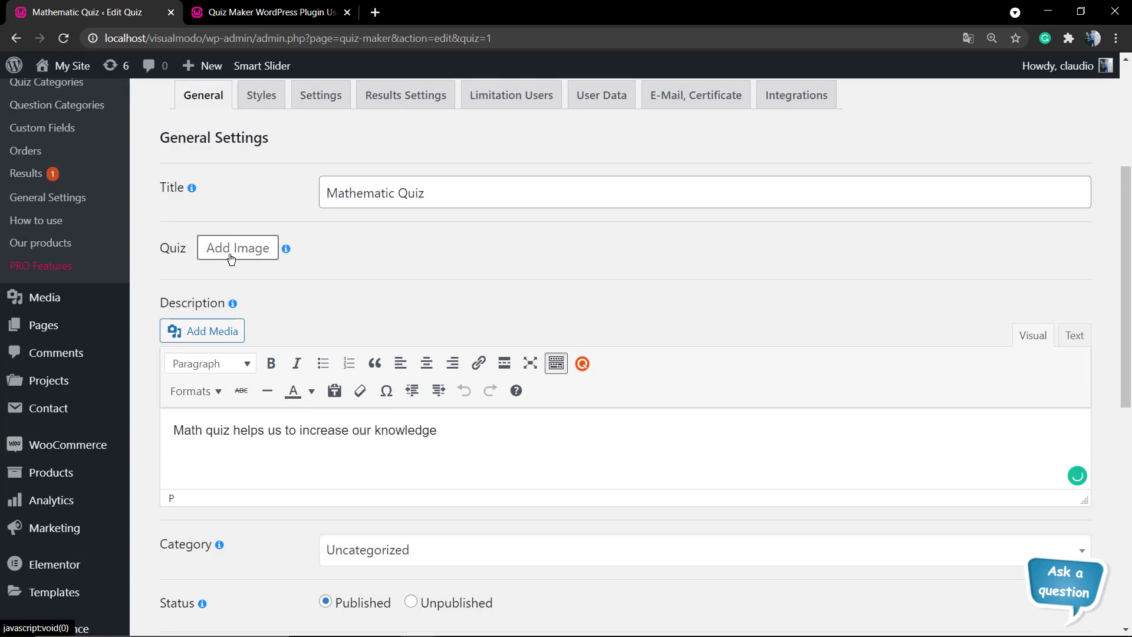
Set the aerial city photo from the Media Library as the quiz image
click(230, 259)
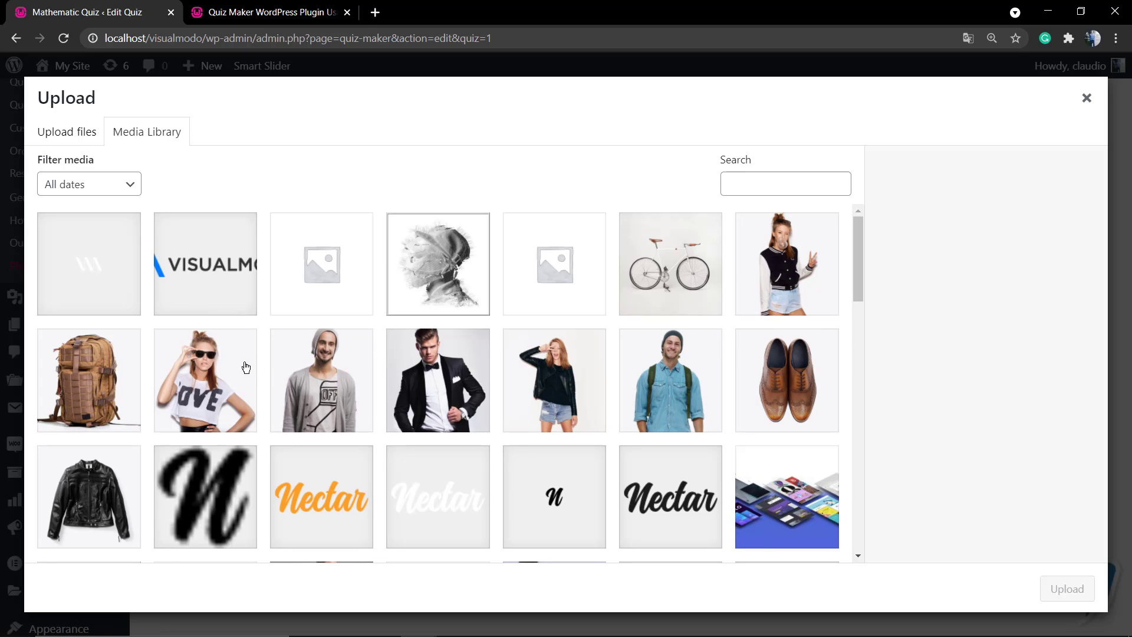
scroll(329, 344, down, 5)
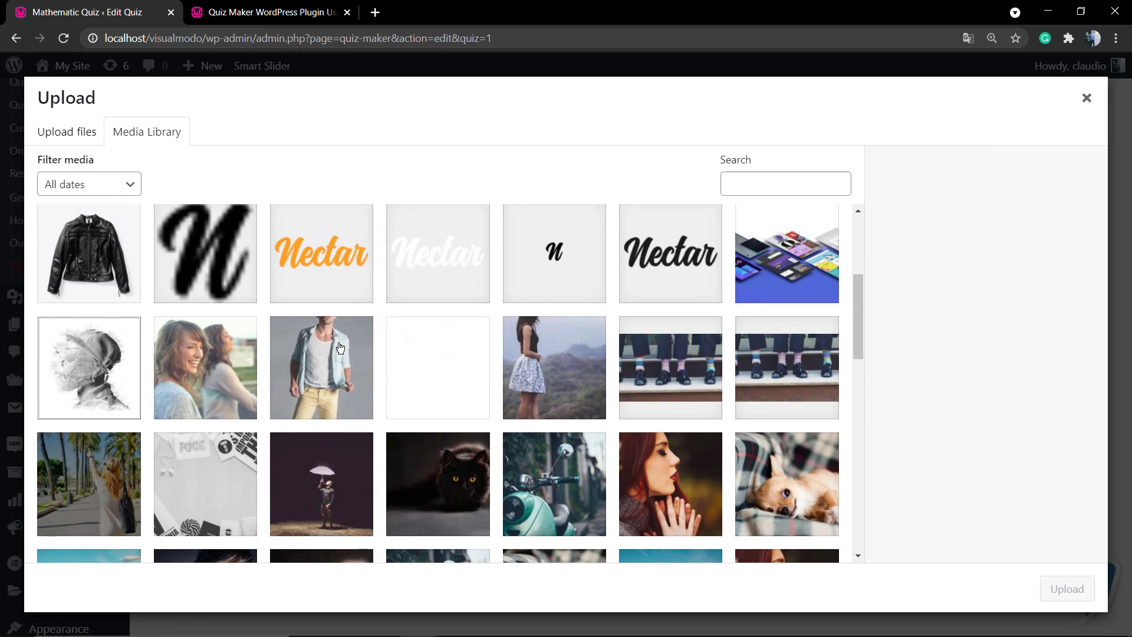
scroll(322, 407, down, 3)
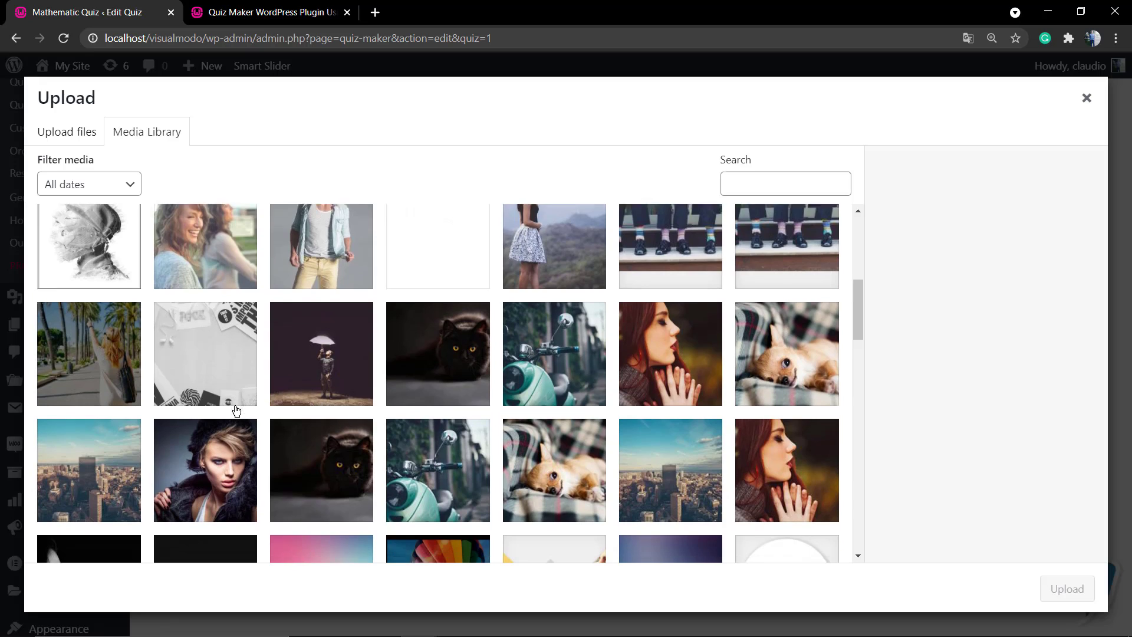
scroll(125, 425, down, 1)
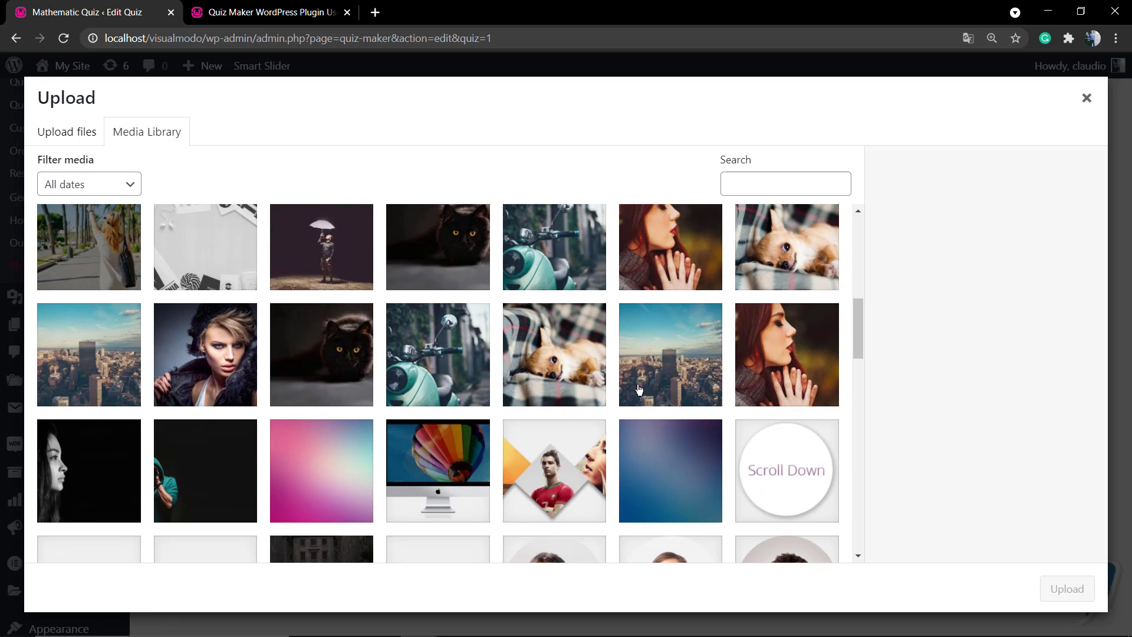
click(656, 390)
click(1067, 588)
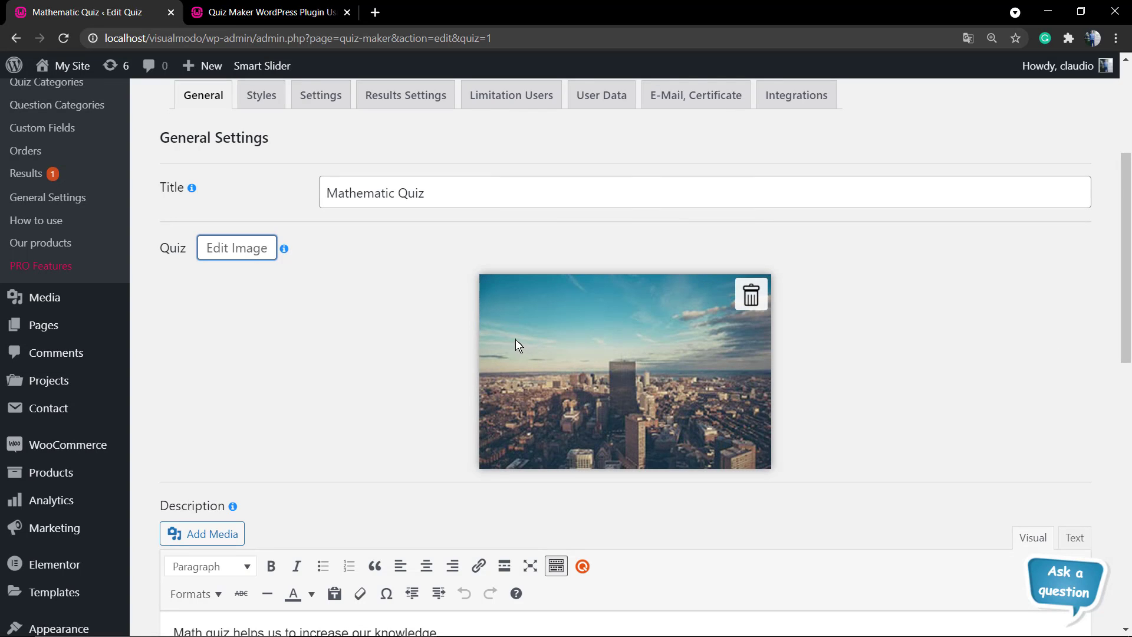
Save and close the quiz, then switch to the published quiz page
scroll(400, 327, down, 15)
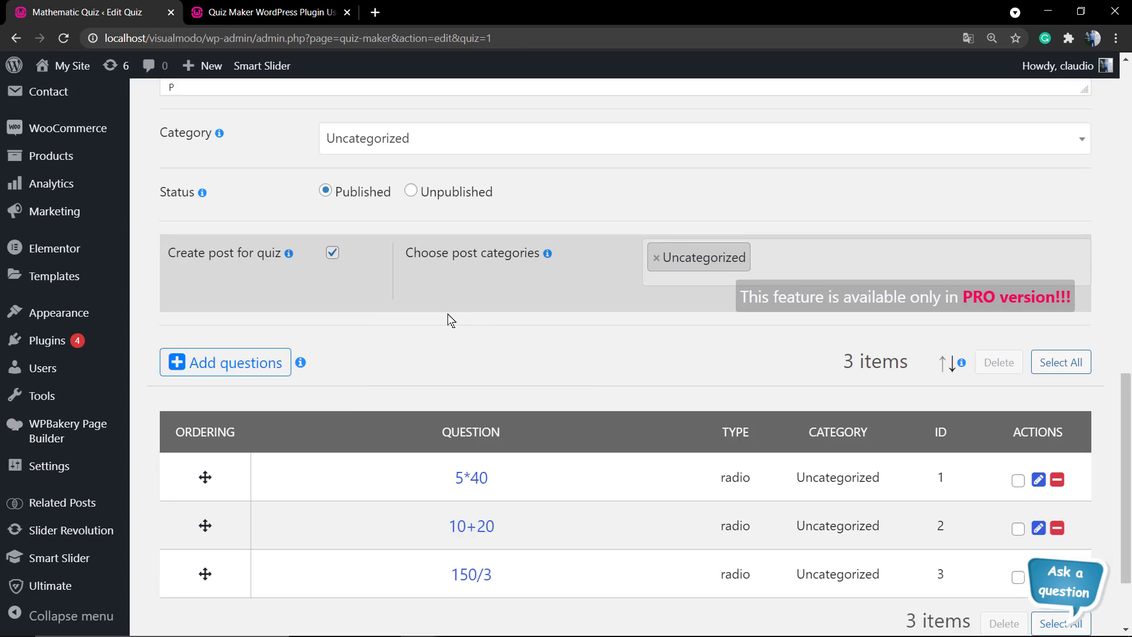
click(201, 573)
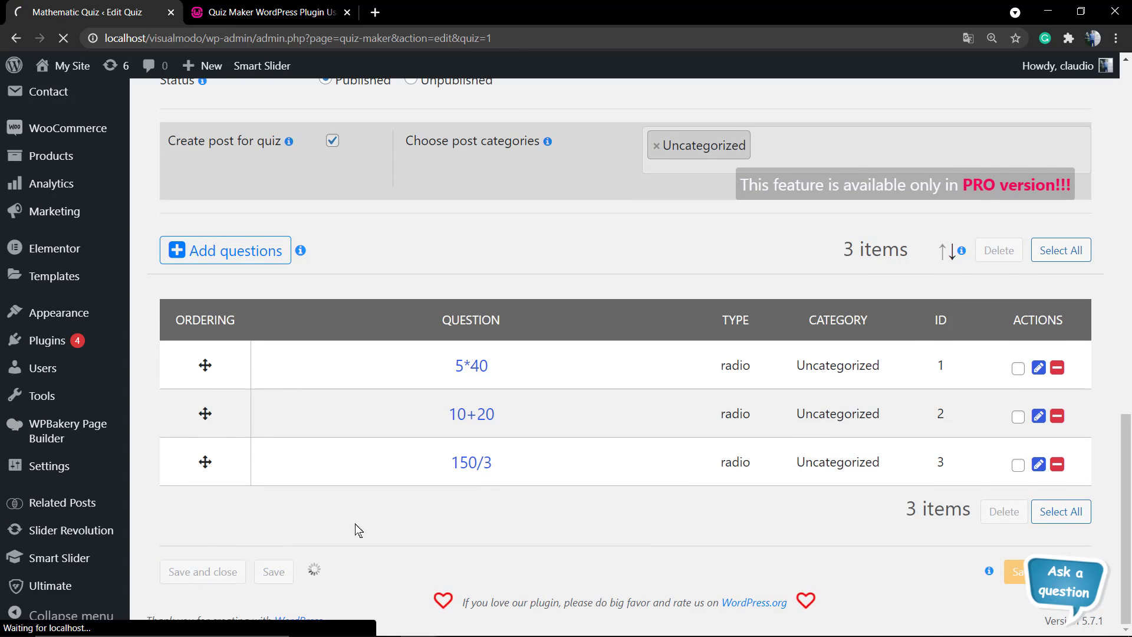
click(315, 10)
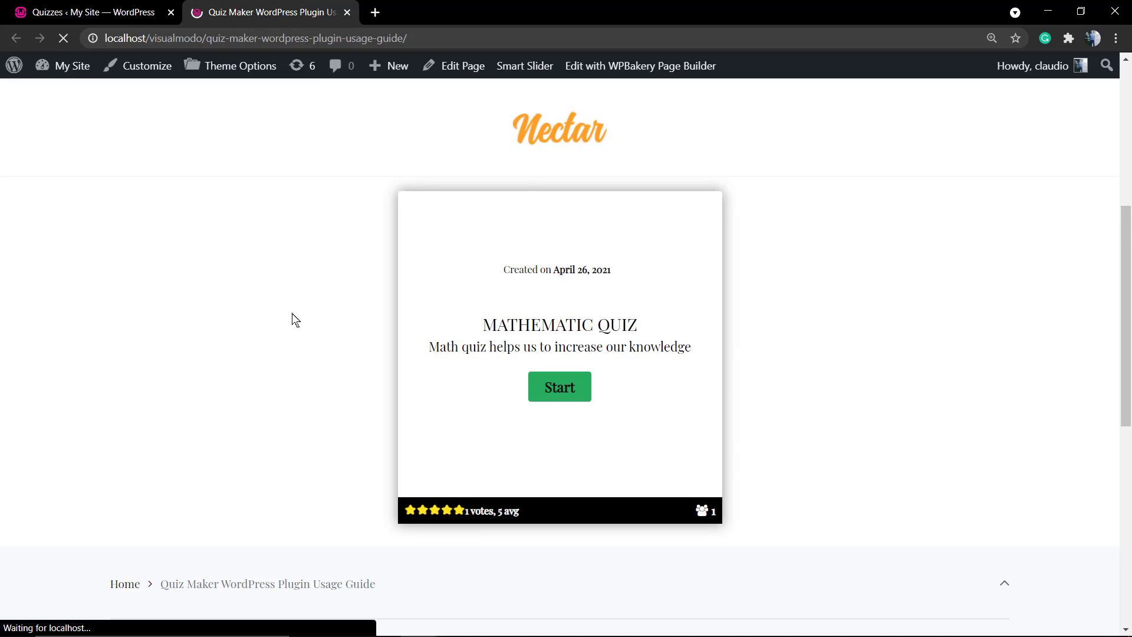
Check the city photo on the live quiz card, then return to the Quizzes admin list
scroll(294, 318, down, 4)
scroll(295, 318, up, 6)
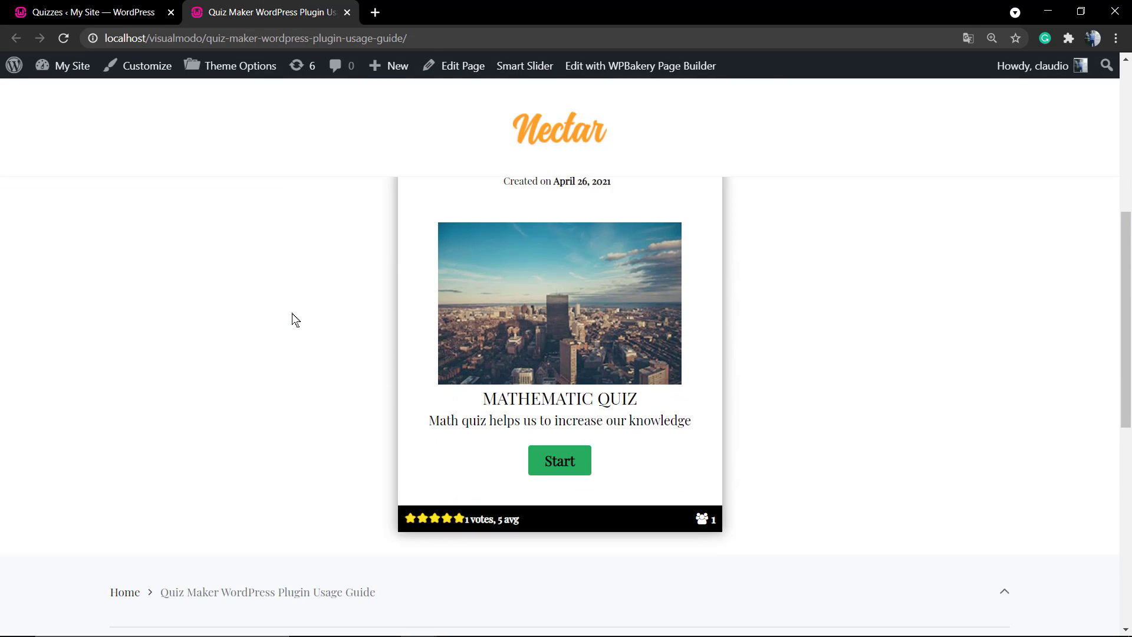
scroll(289, 321, down, 2)
scroll(287, 321, up, 2)
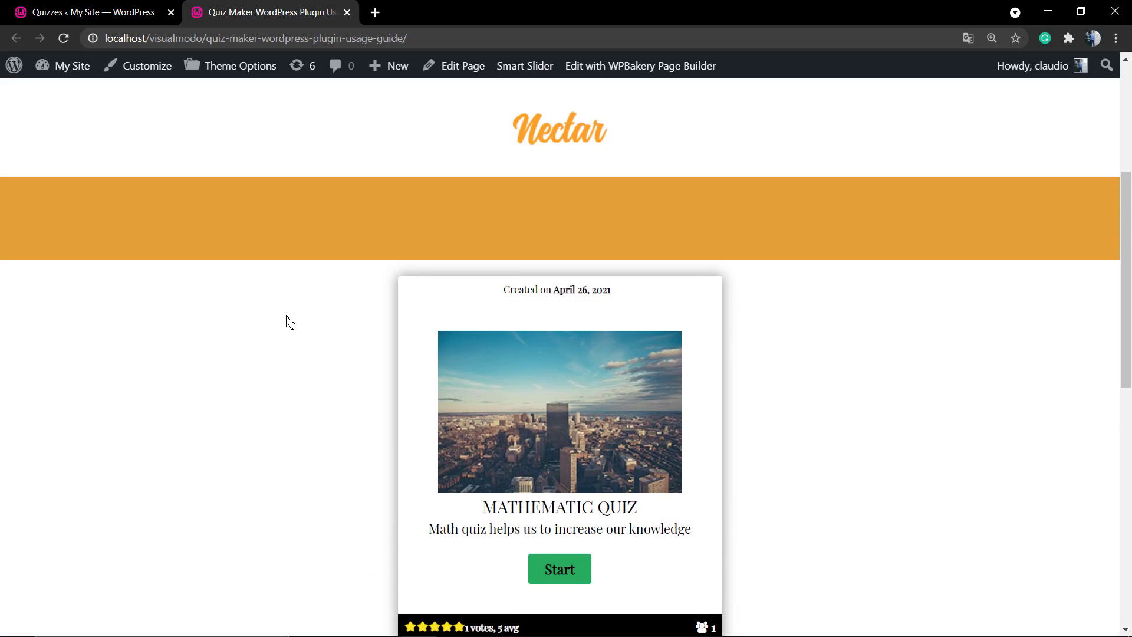
scroll(287, 321, down, 2)
scroll(289, 321, up, 2)
scroll(289, 323, down, 2)
click(118, 12)
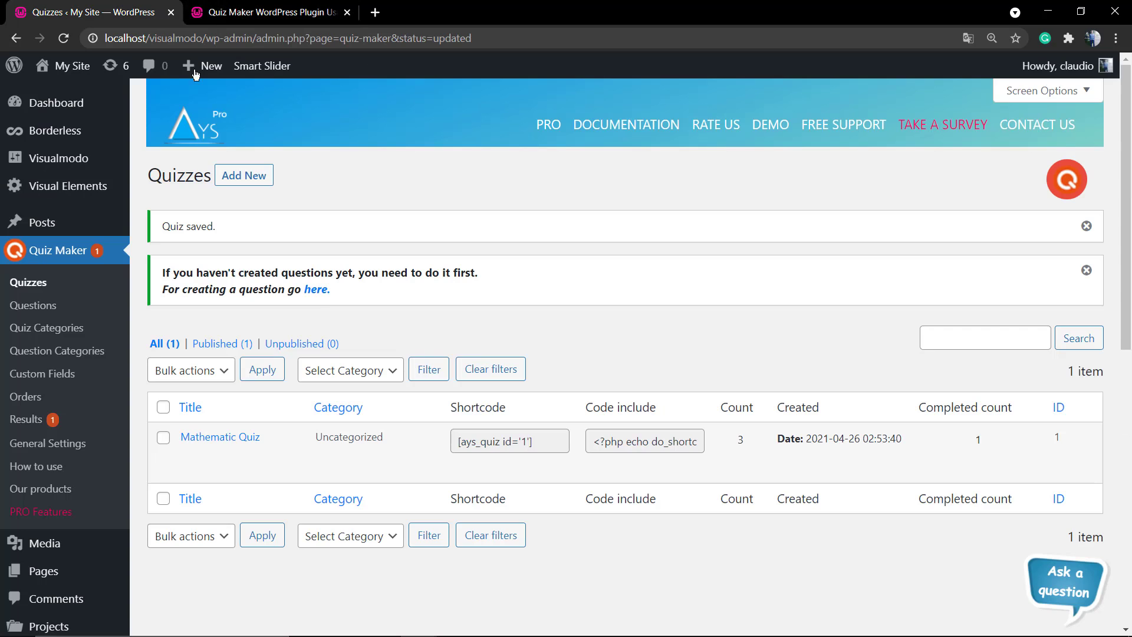
Open the Mathematic Quiz editor and review its questions 5*40, 10+20 and 150/3 in the Add questions picker
click(220, 437)
scroll(344, 393, down, 10)
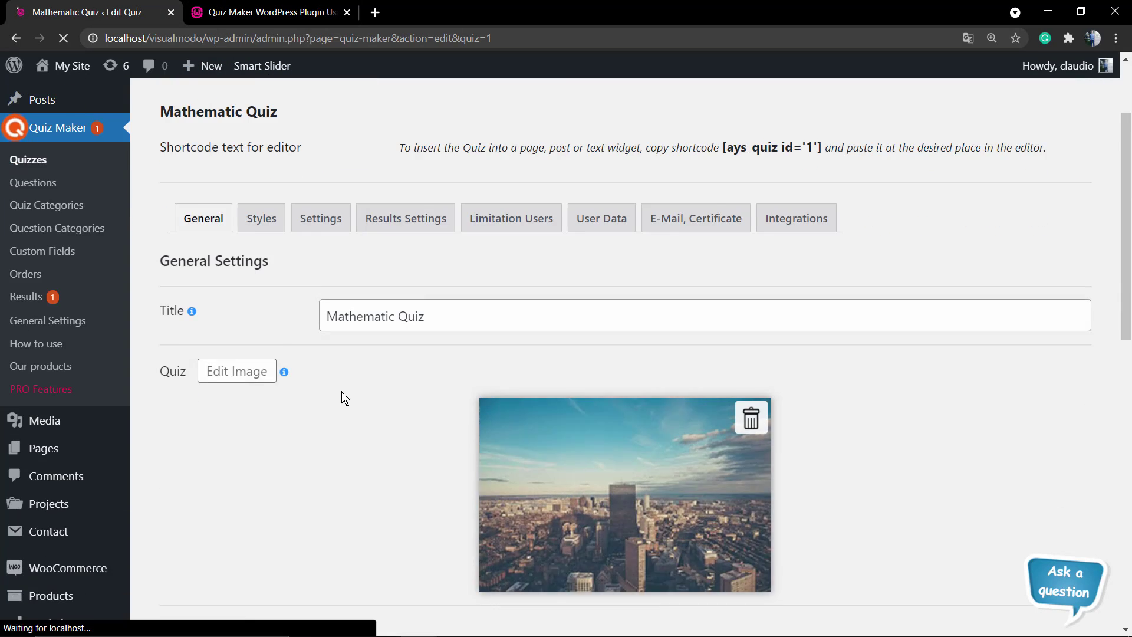
scroll(293, 329, down, 2)
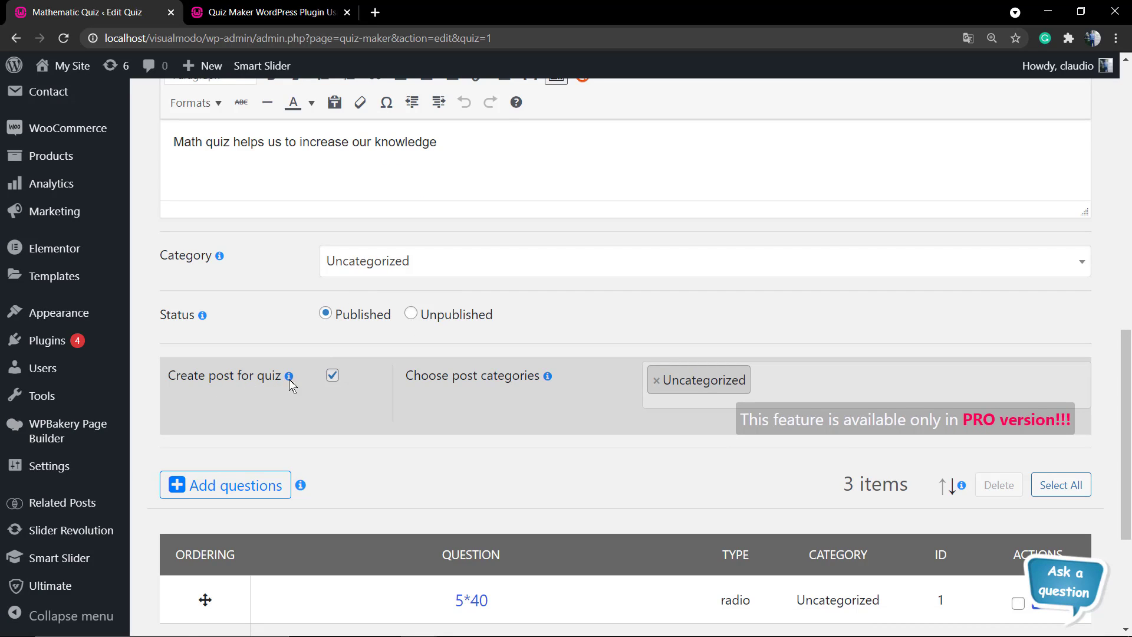
scroll(745, 400, down, 4)
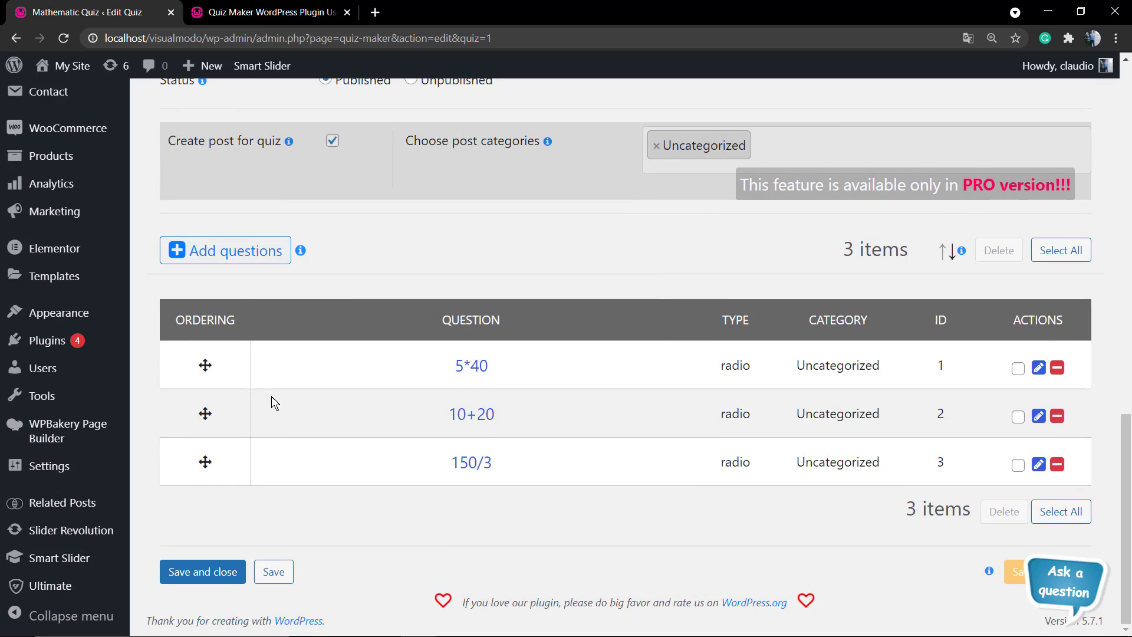
click(253, 250)
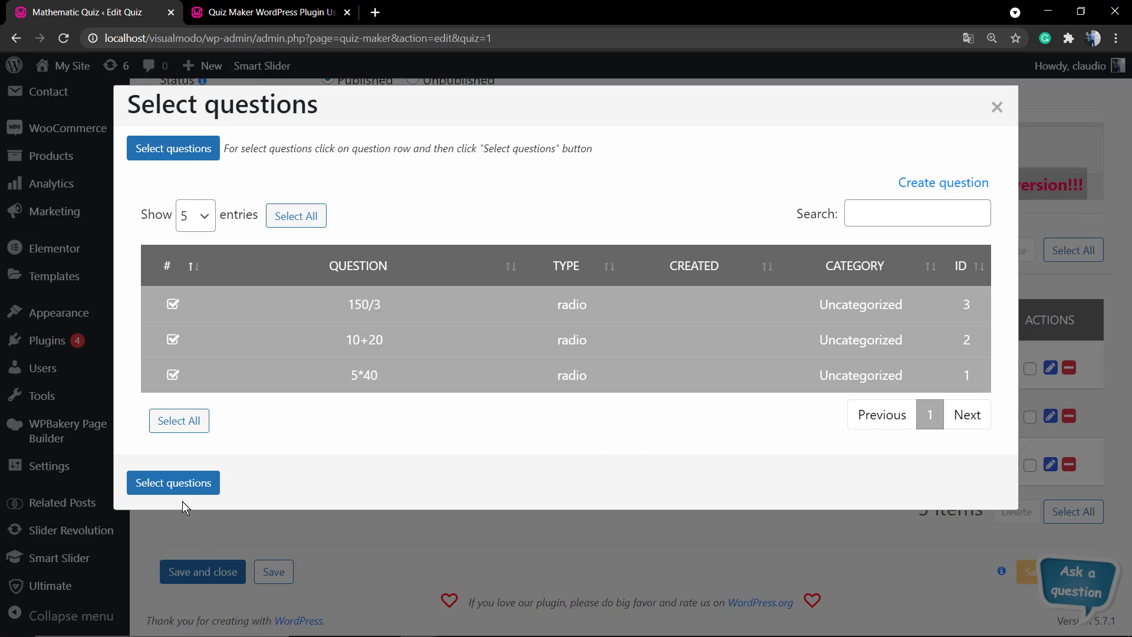
click(996, 106)
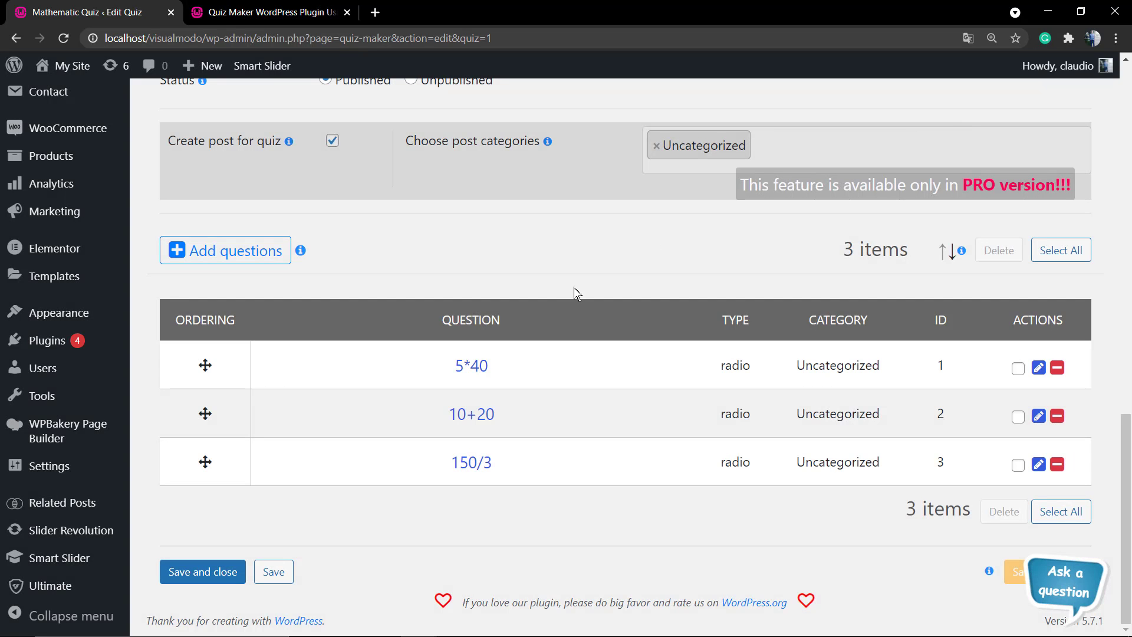
click(238, 259)
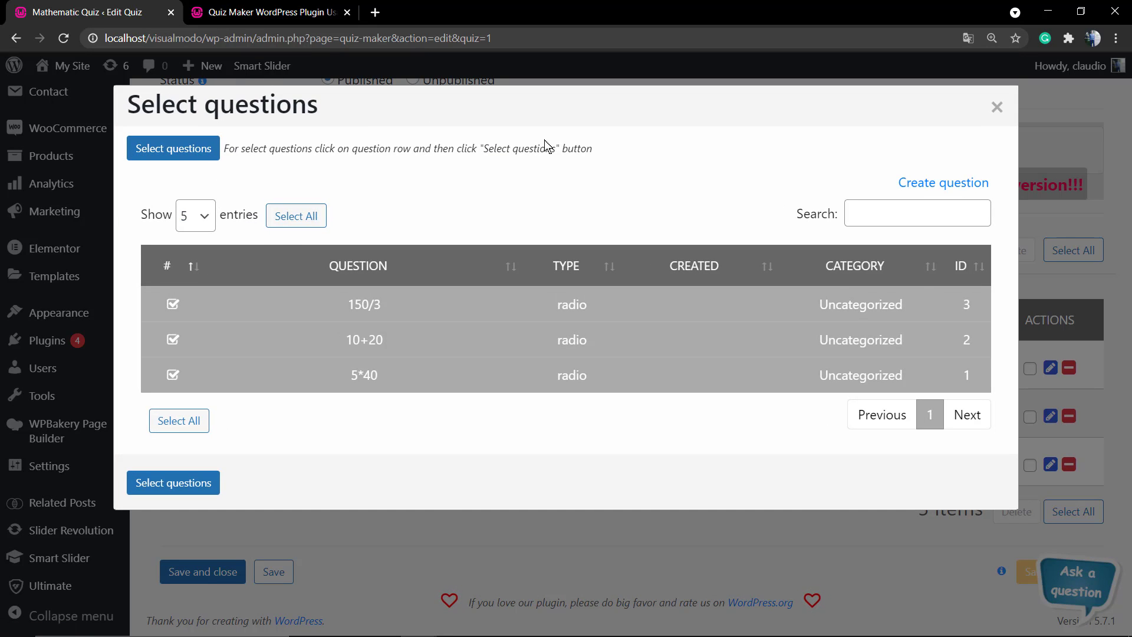
click(706, 553)
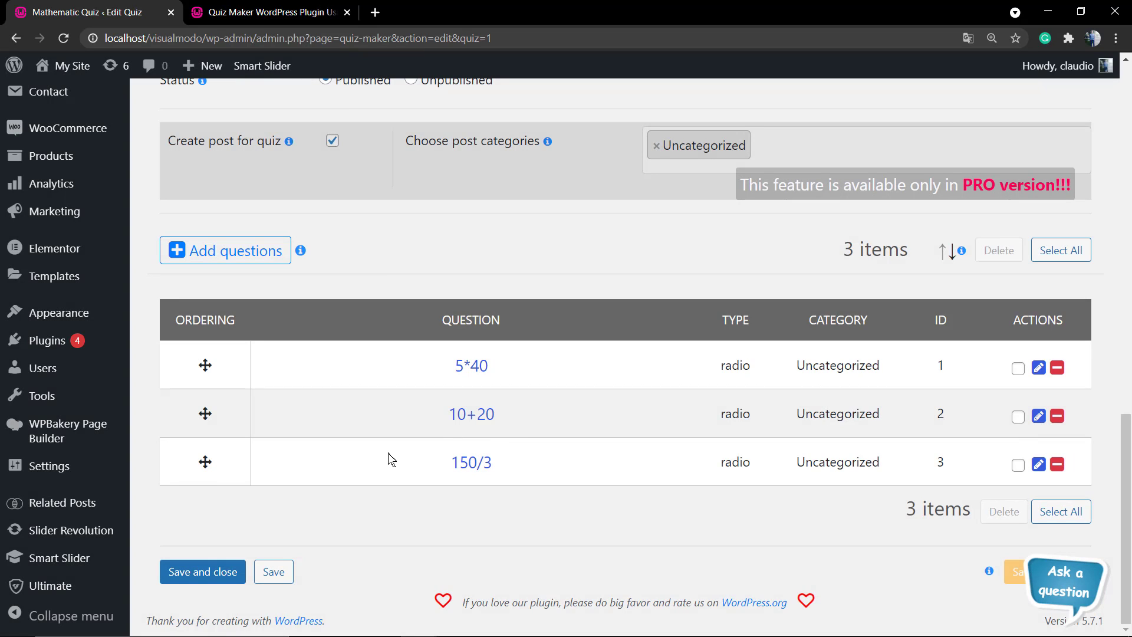
scroll(392, 462, up, 15)
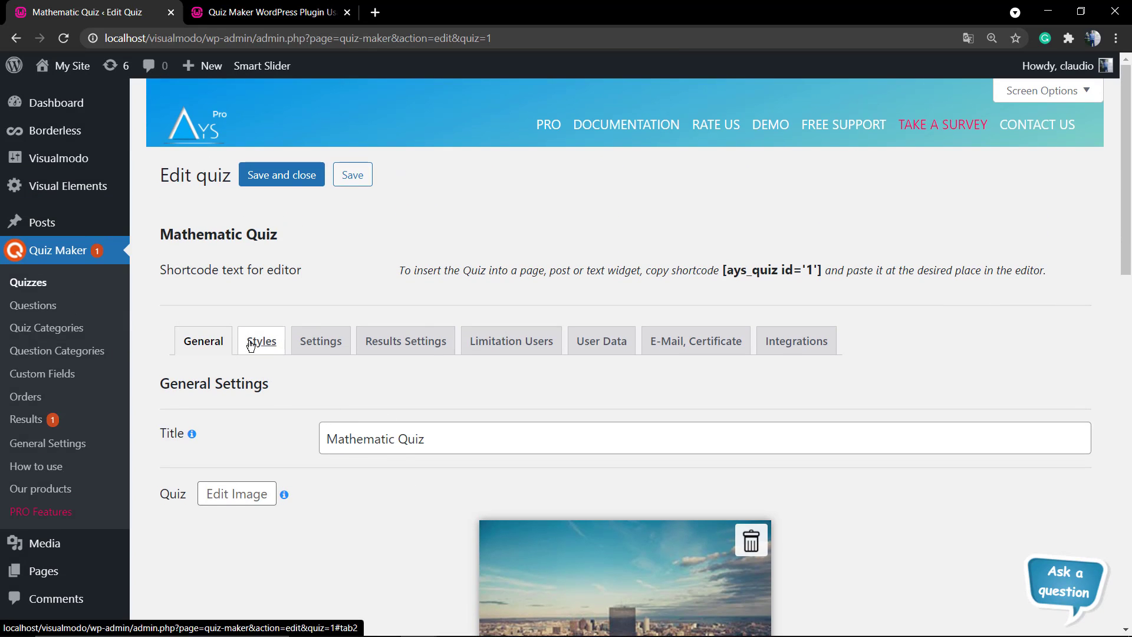
Create a new question from the Questions list and enter the question text 400 - 100
click(53, 311)
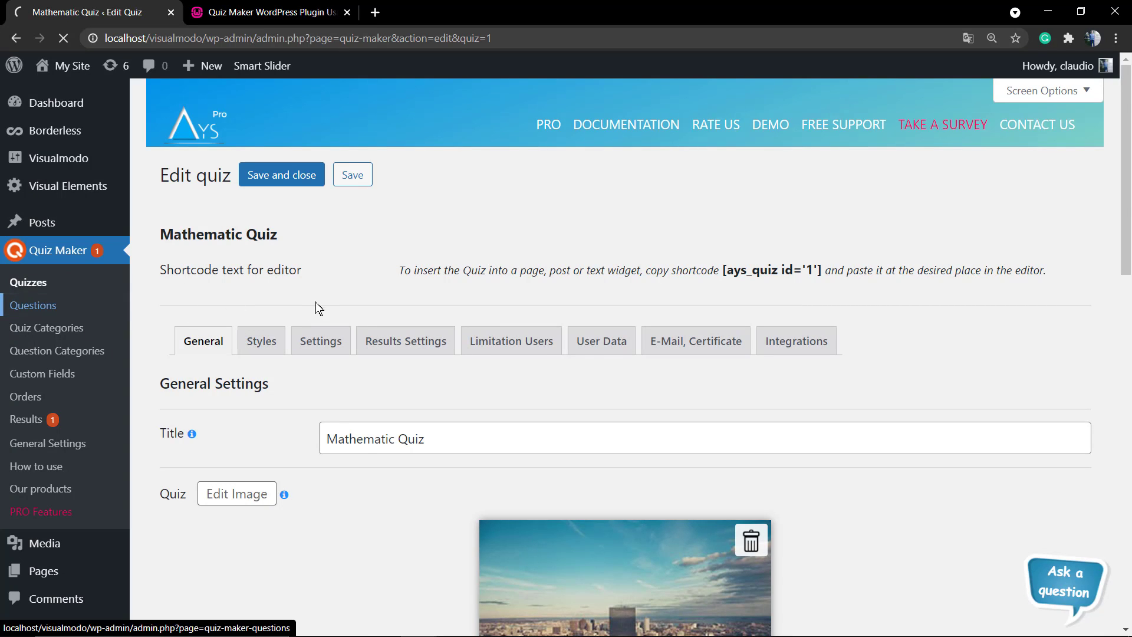
scroll(320, 302, down, 5)
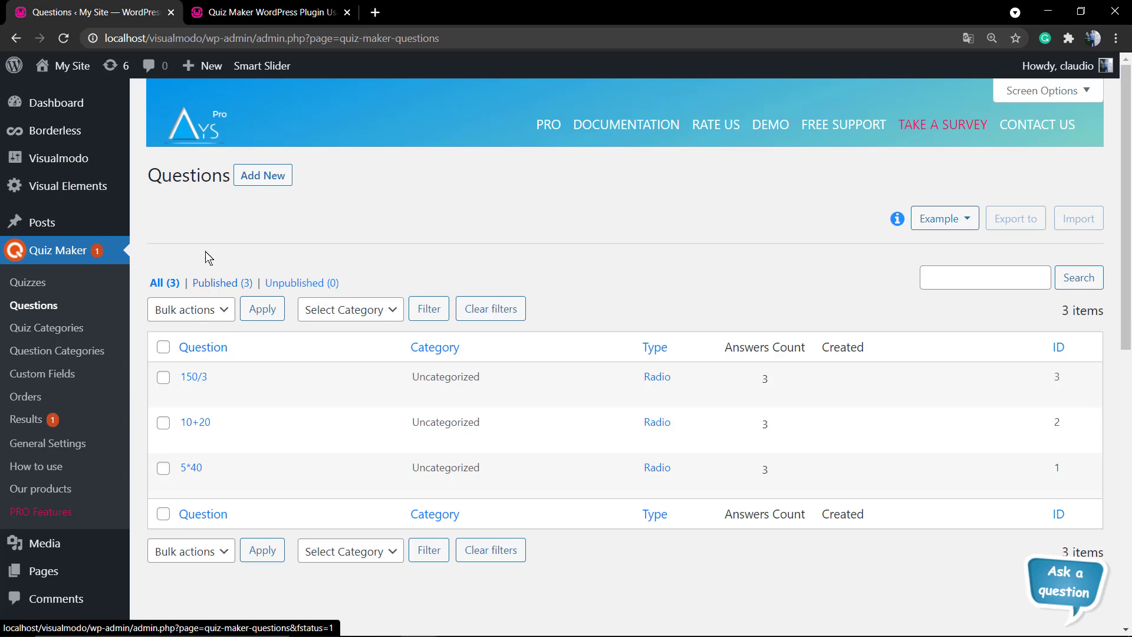
click(264, 176)
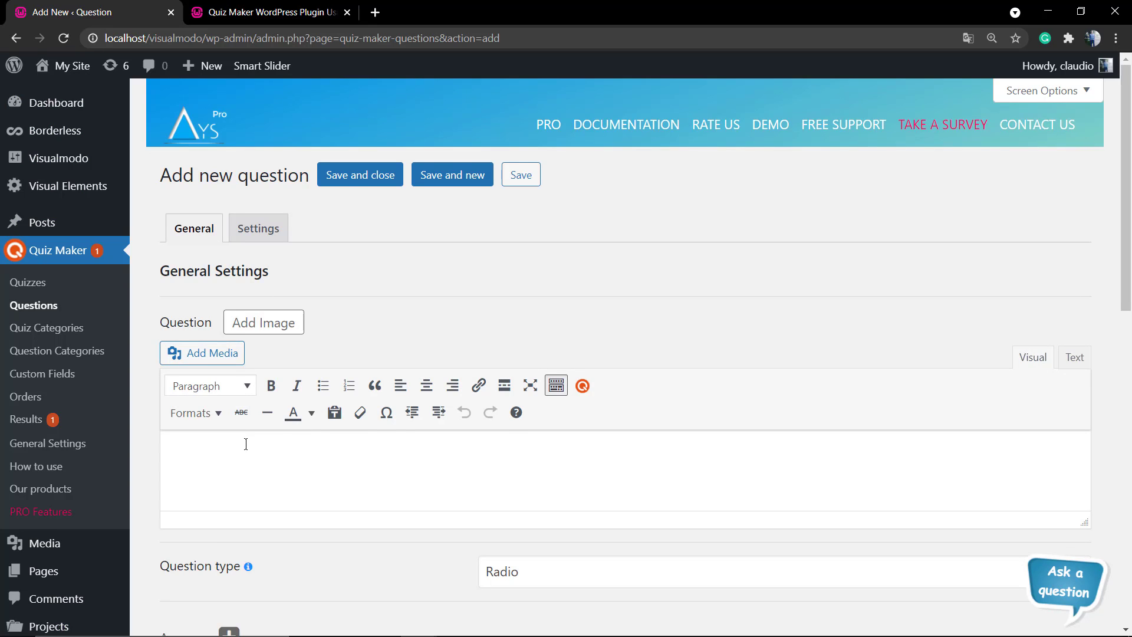
scroll(259, 412, down, 4)
scroll(285, 323, down, 4)
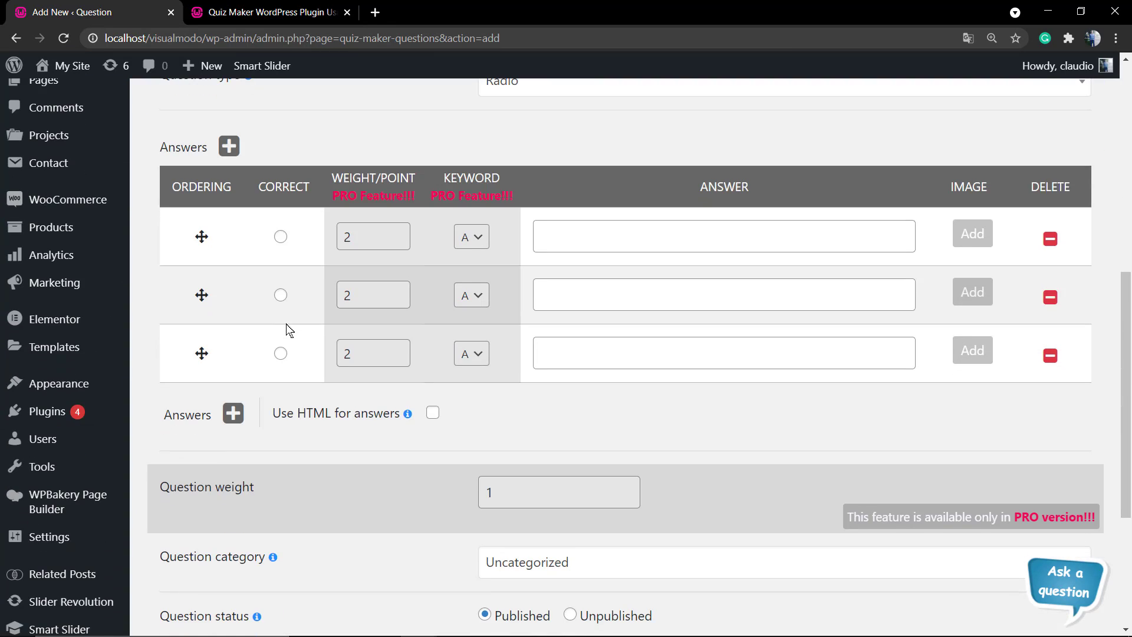
scroll(260, 308, up, 2)
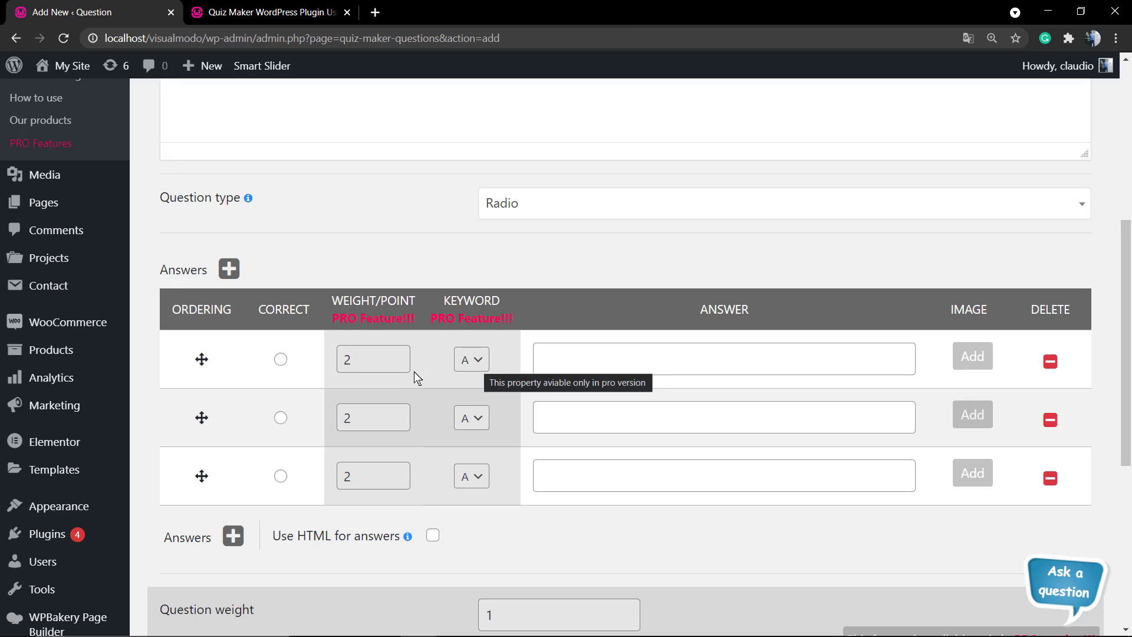
scroll(443, 361, up, 2)
scroll(413, 364, up, 2)
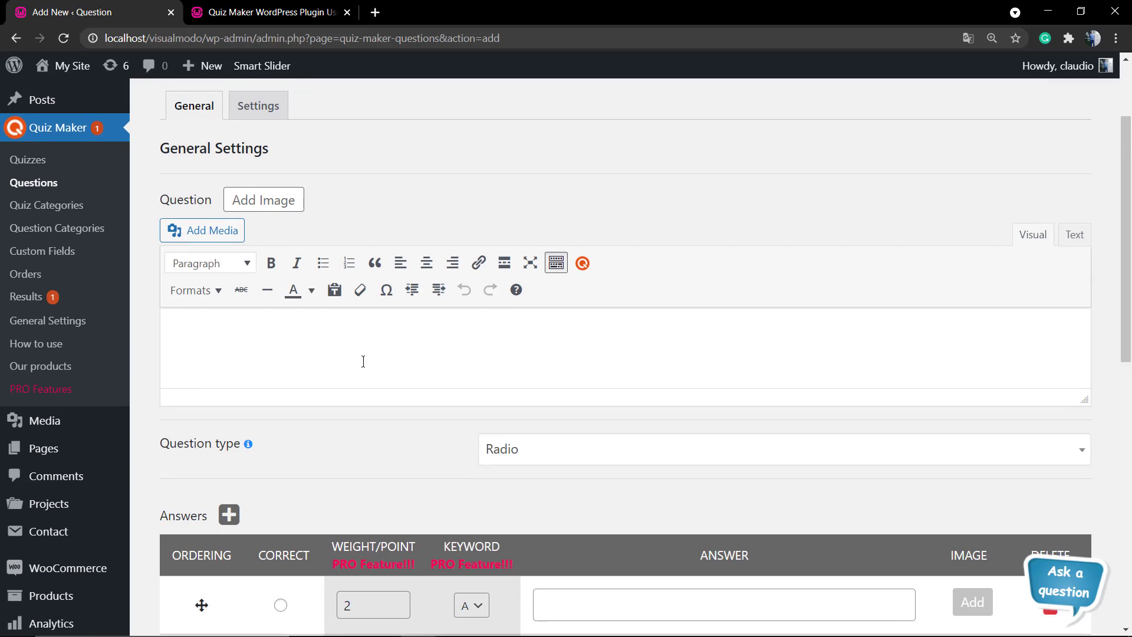
scroll(238, 354, up, 2)
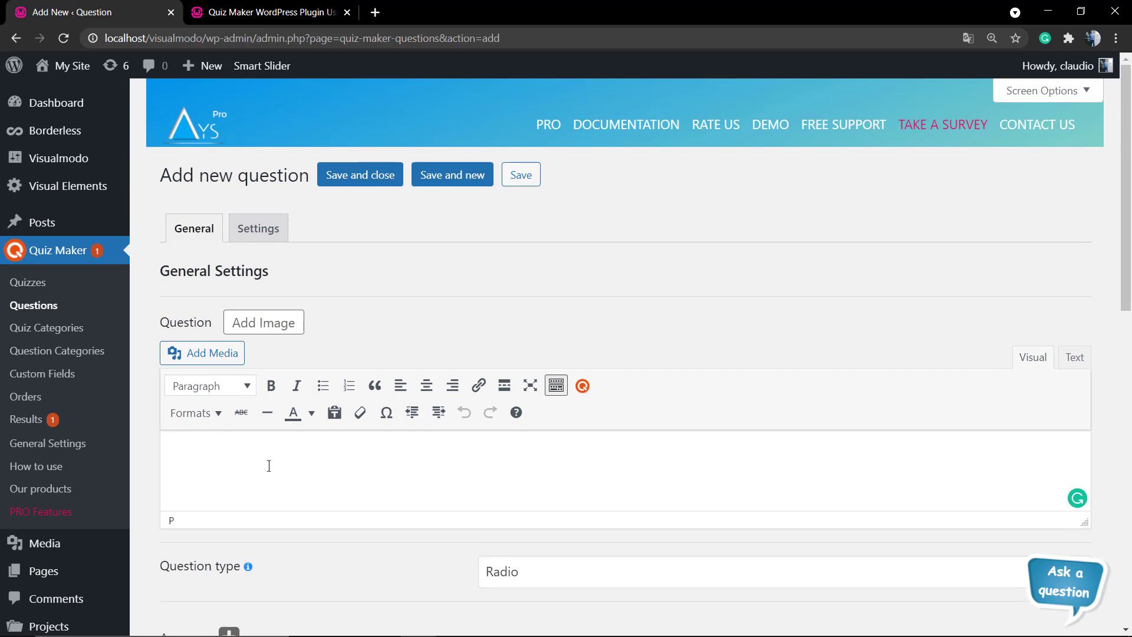
text(400 - 100)
Mark 300 as the correct answer, add choices 500 and 444, and save the question
scroll(283, 412, down, 4)
scroll(281, 306, up, 2)
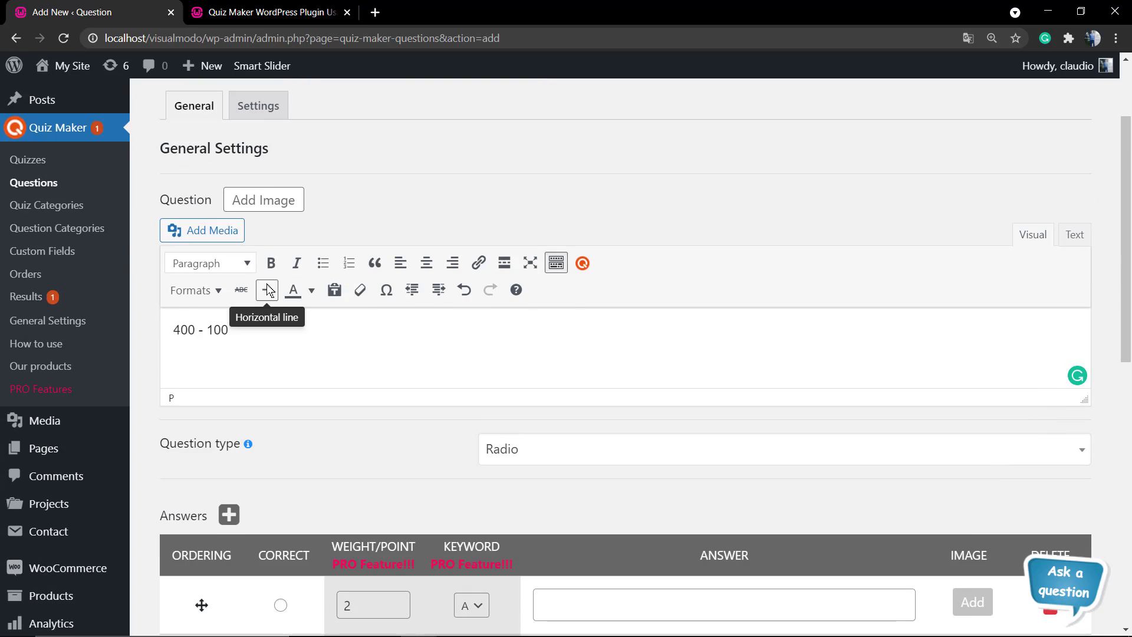
scroll(275, 284, down, 6)
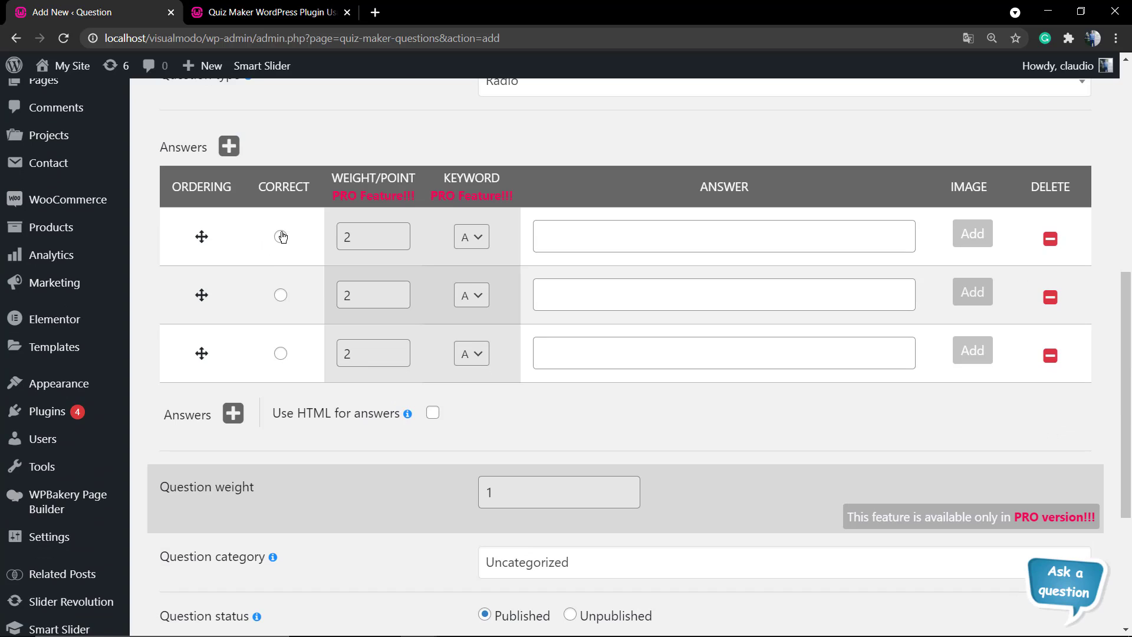
click(281, 236)
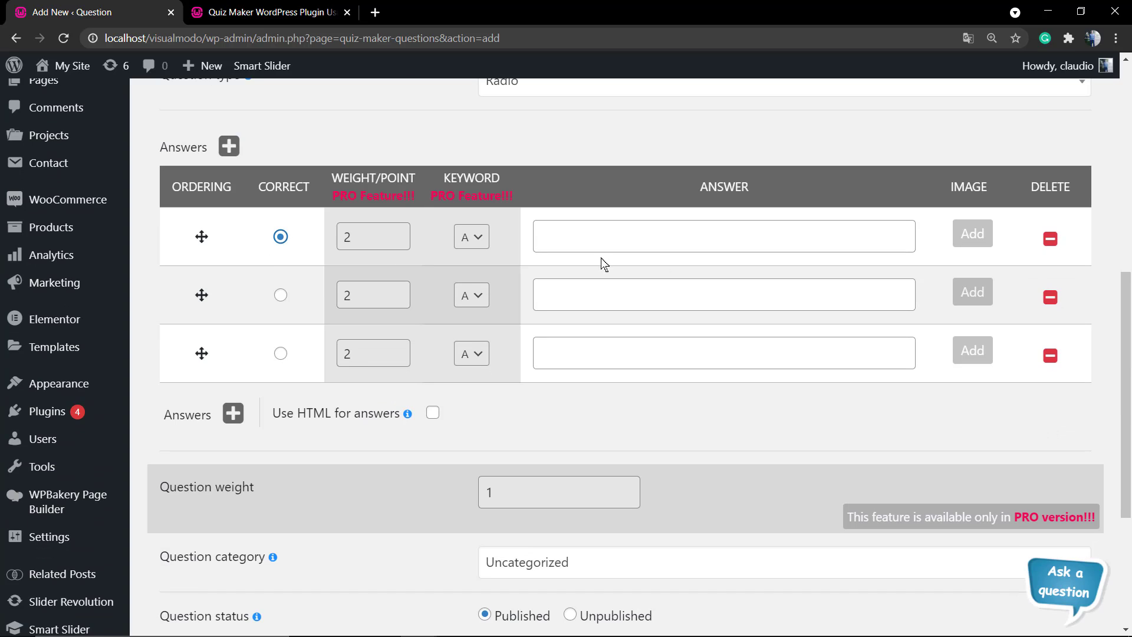
click(705, 230)
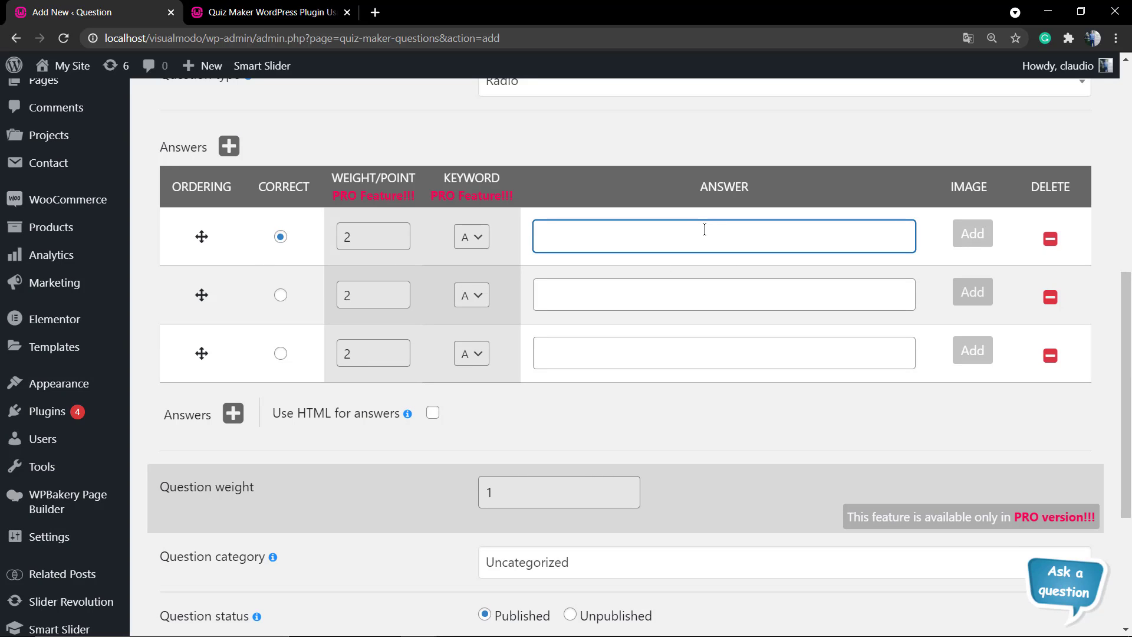
click(671, 283)
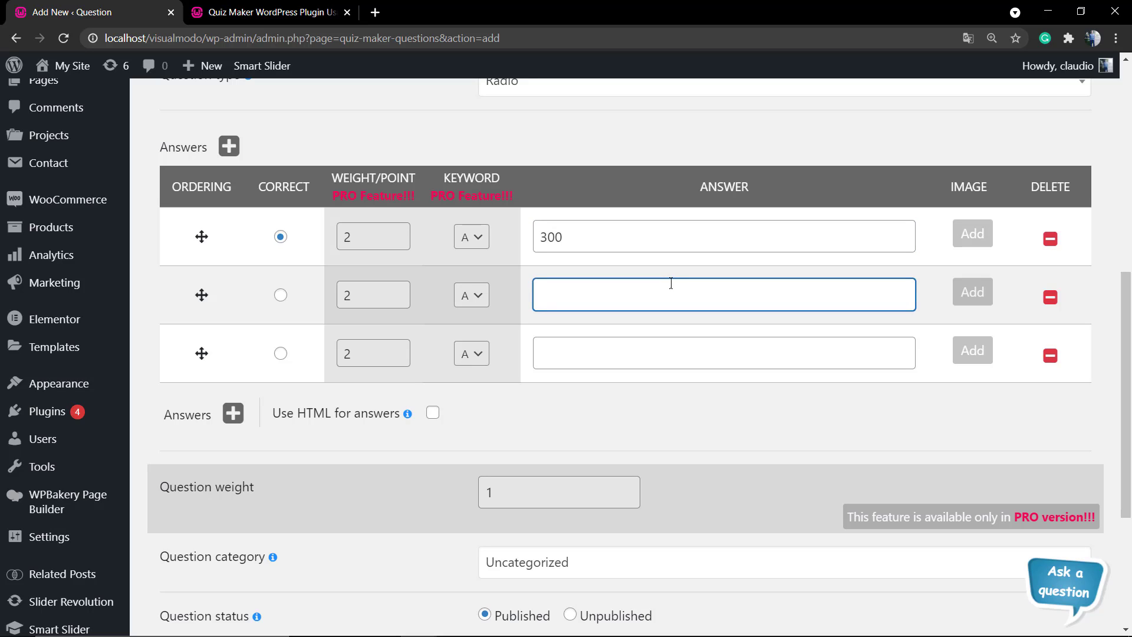
text(500)
click(659, 349)
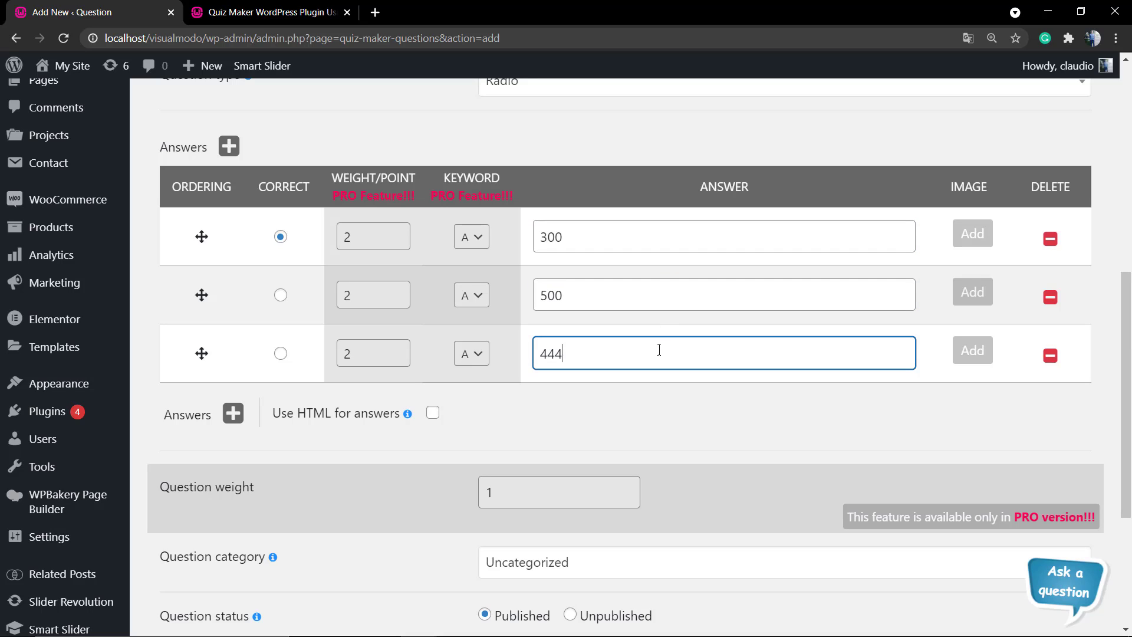
scroll(595, 347, down, 2)
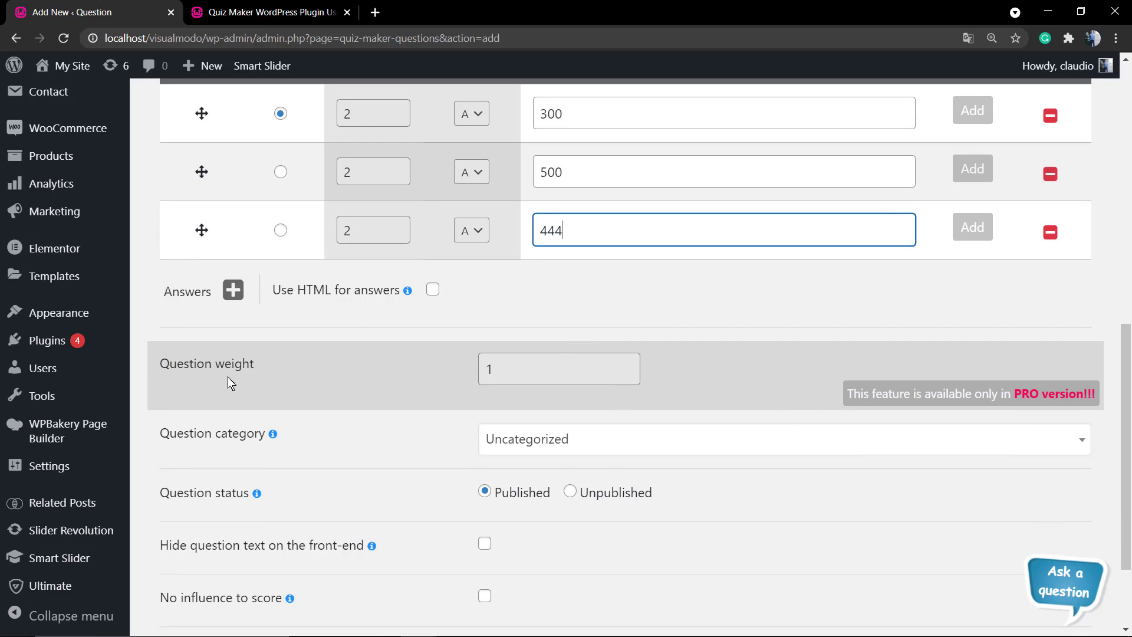
scroll(859, 312, up, 2)
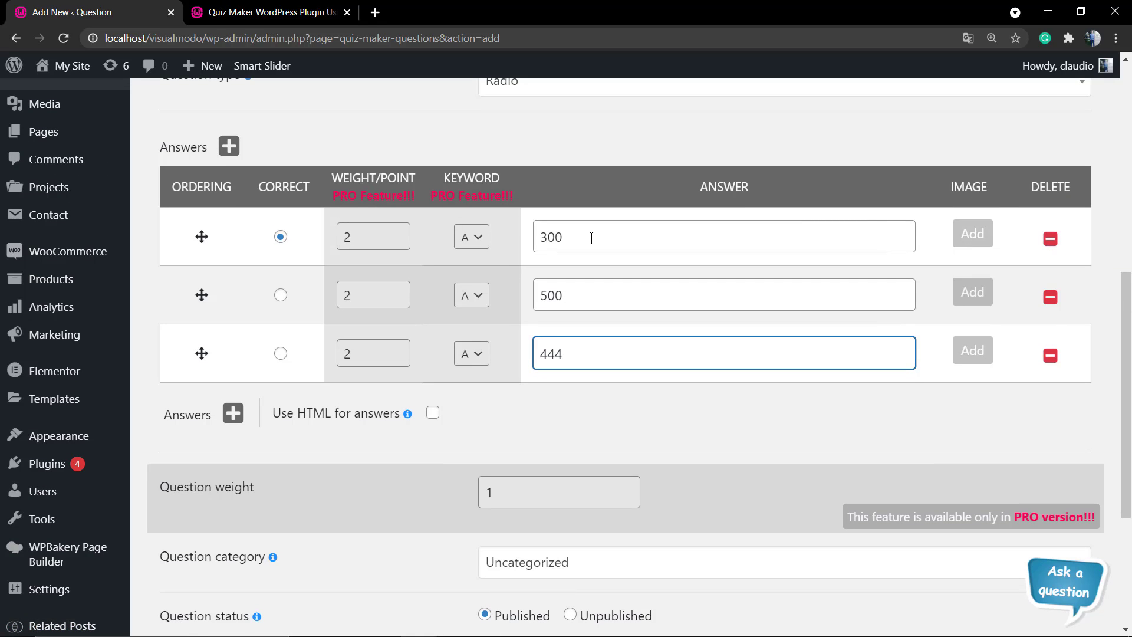
scroll(422, 304, down, 4)
click(245, 569)
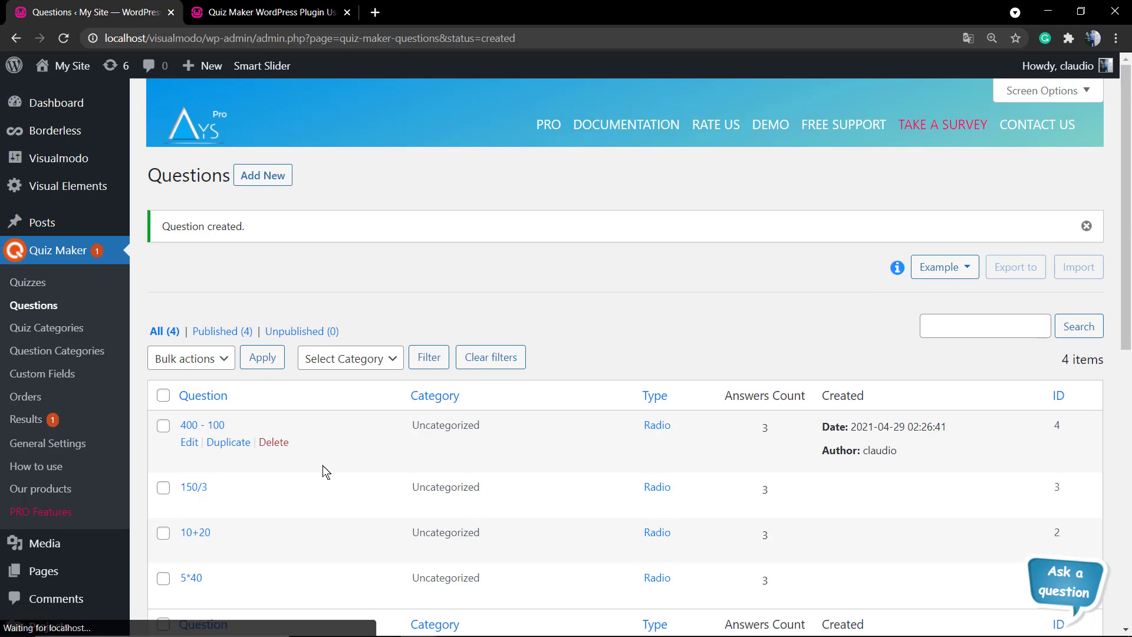
Open the Mathematic Quiz for editing from the Quizzes list
scroll(323, 467, down, 3)
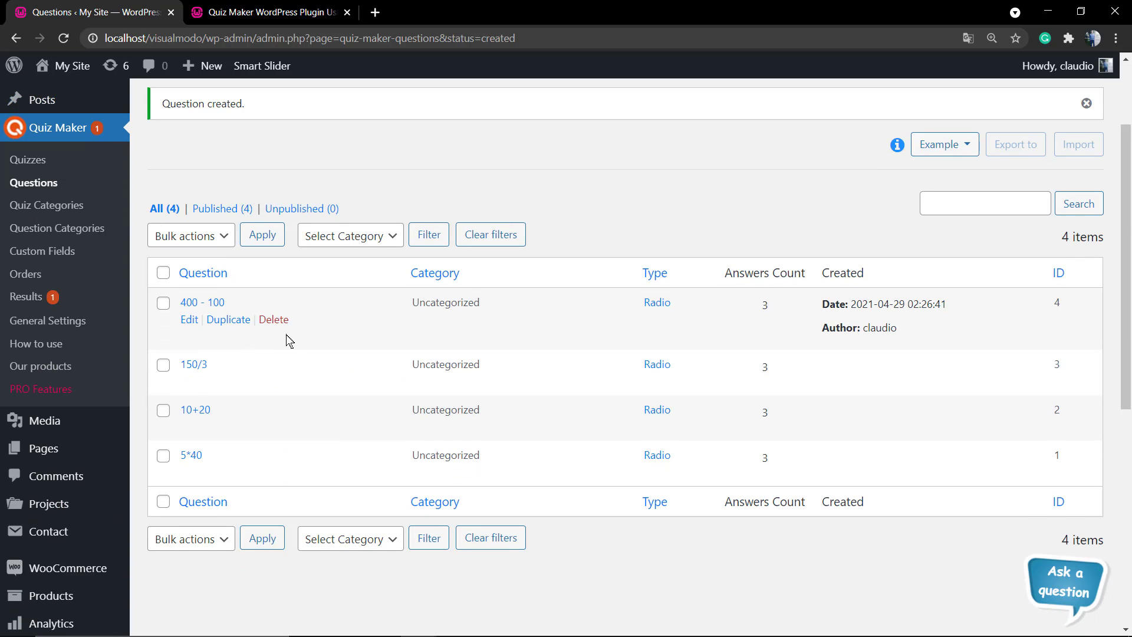
click(52, 160)
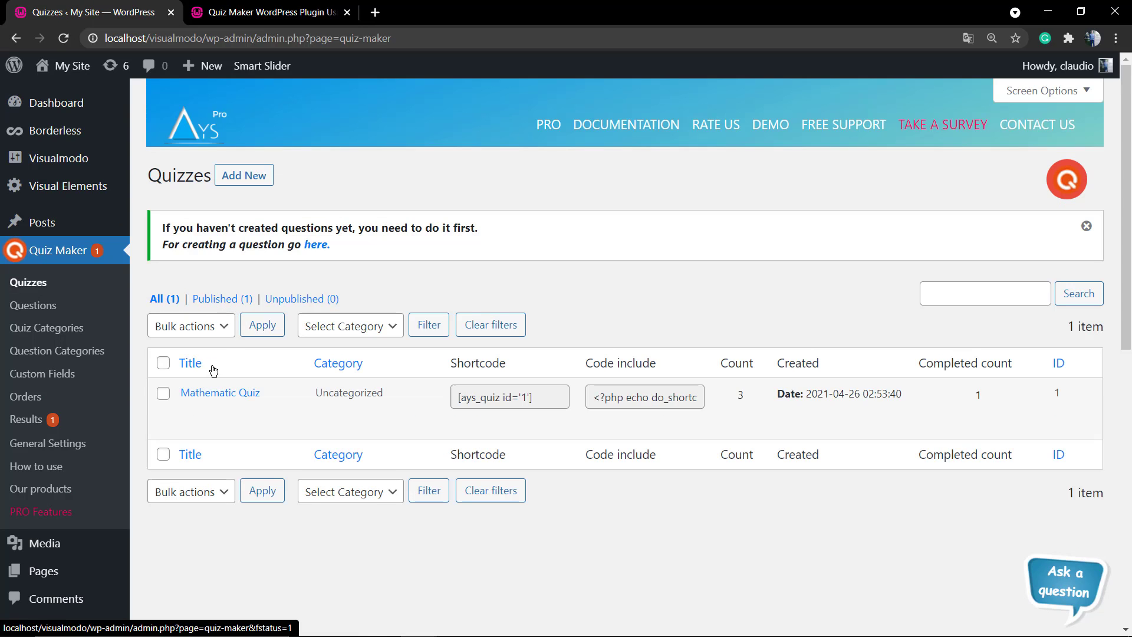
click(212, 392)
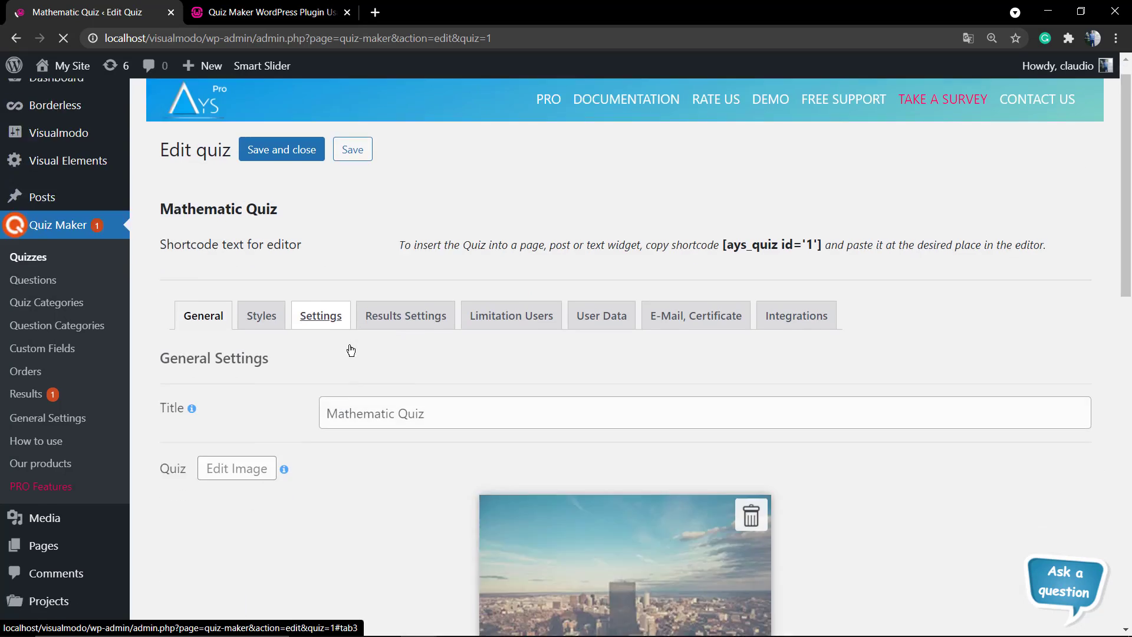
scroll(352, 351, down, 15)
scroll(352, 351, up, 2)
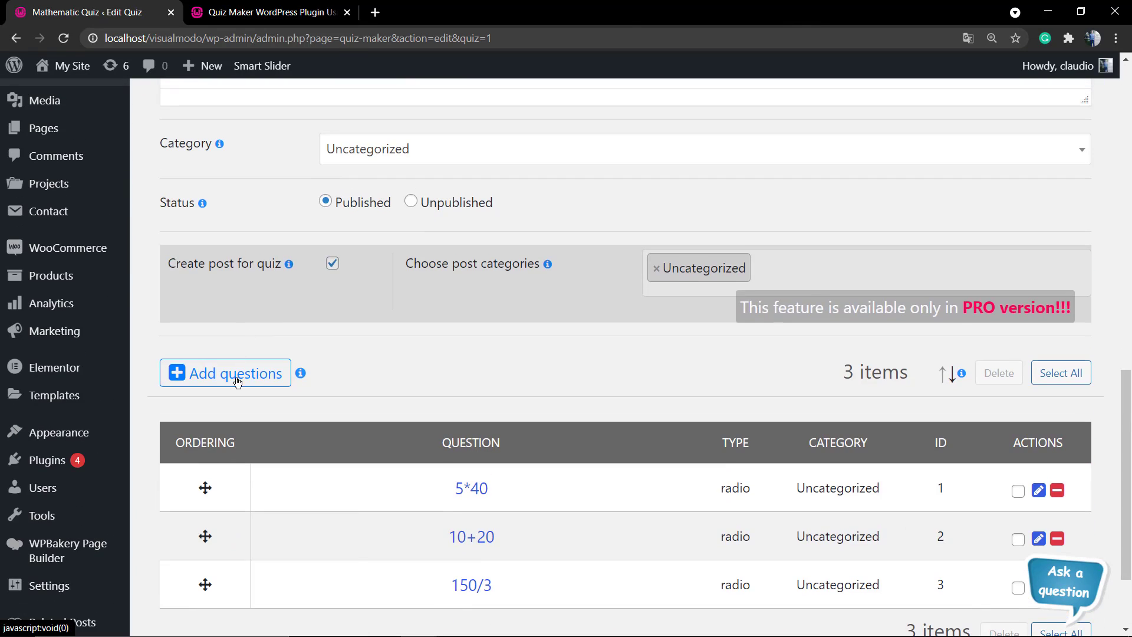
Add the 400 - 100 question to the quiz and drag it into place in the question order
click(230, 372)
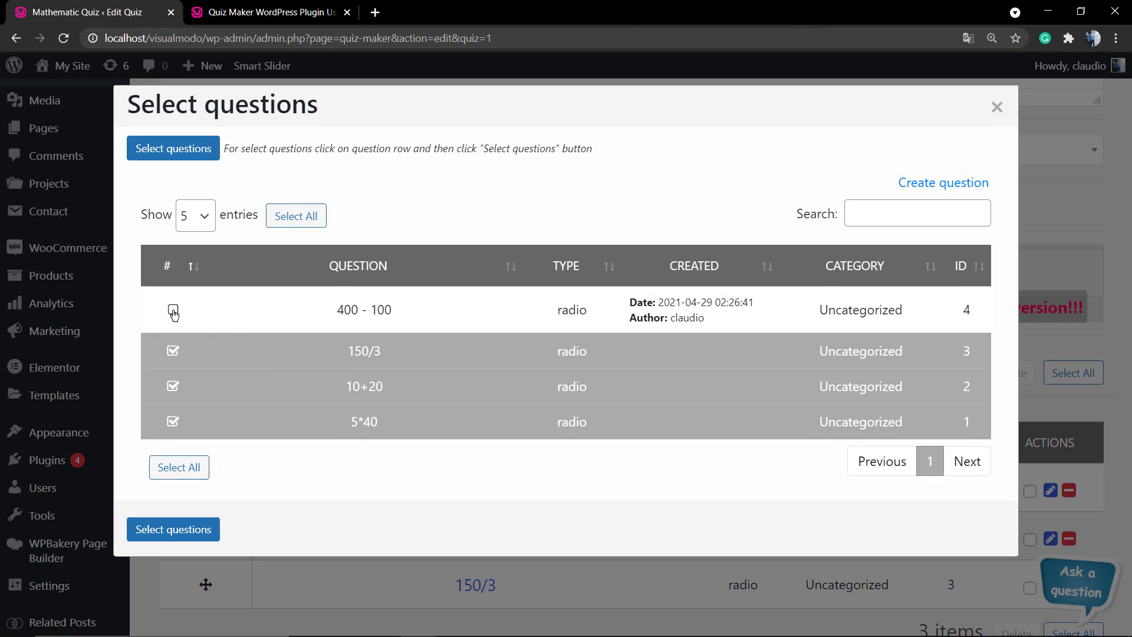
click(173, 309)
click(168, 530)
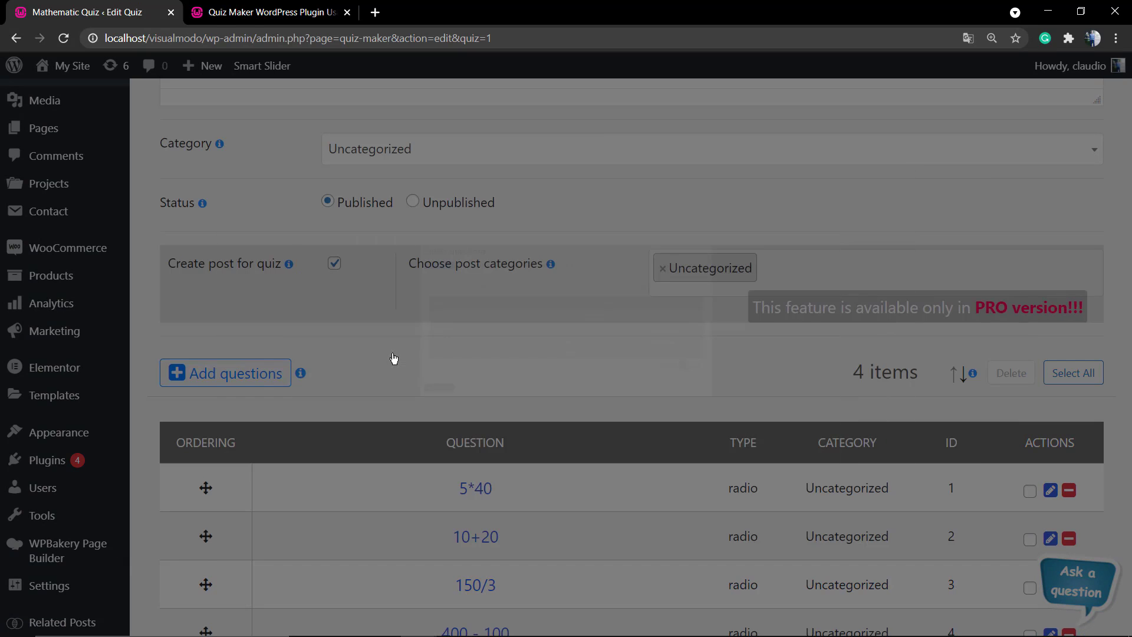
scroll(391, 352, down, 3)
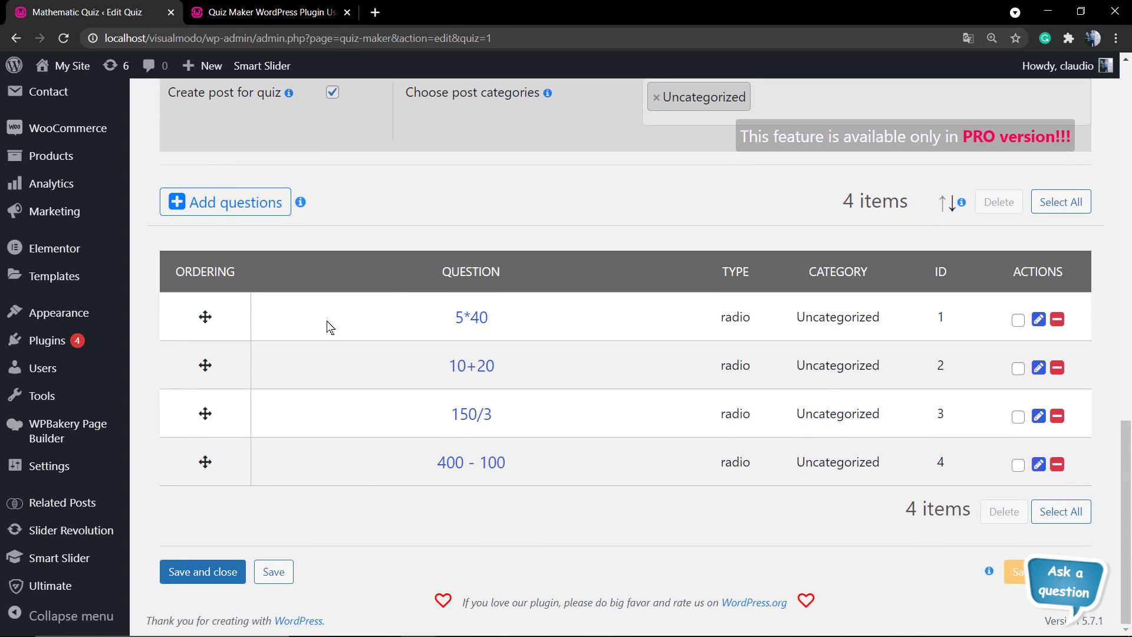
scroll(366, 425, up, 2)
scroll(365, 424, up, 2)
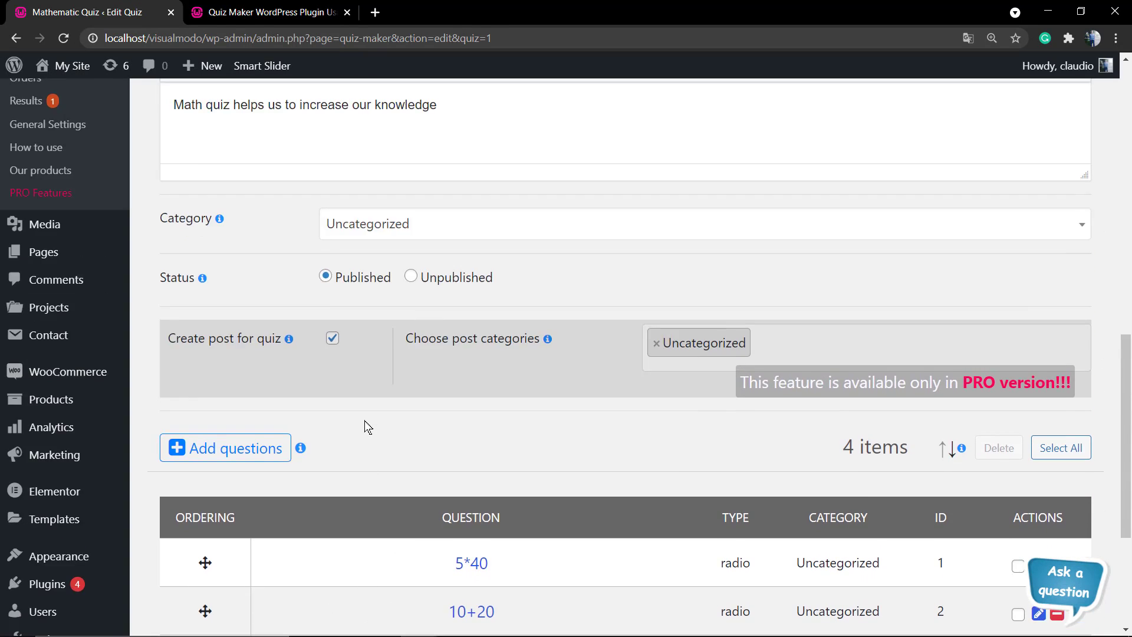
scroll(330, 383, down, 4)
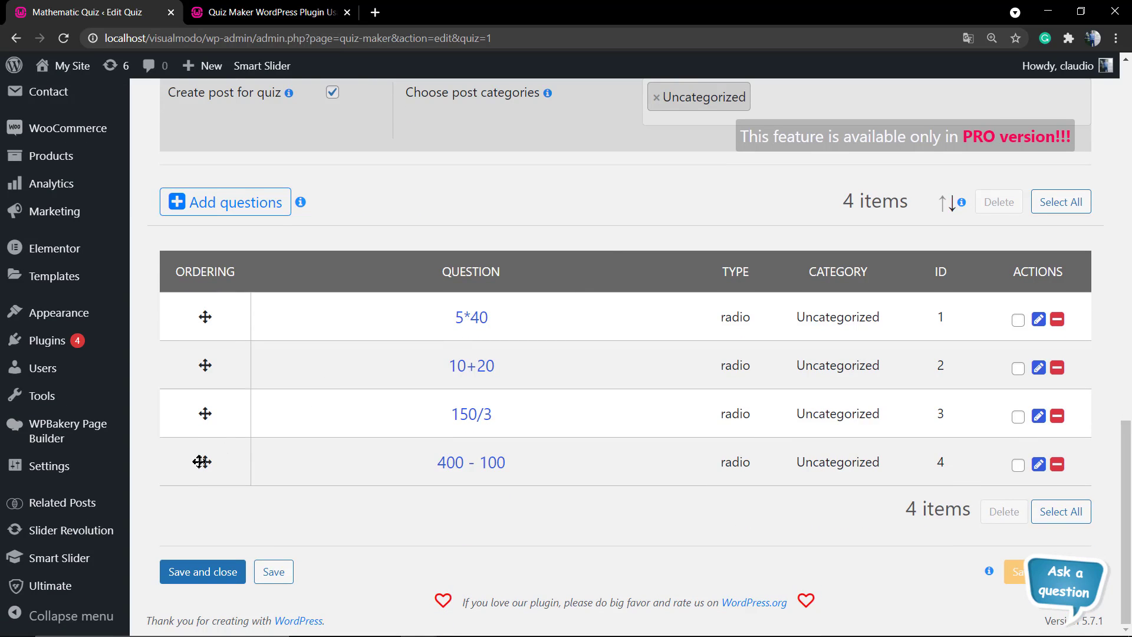
drag(201, 462, 235, 433)
scroll(312, 383, up, 3)
scroll(312, 377, up, 10)
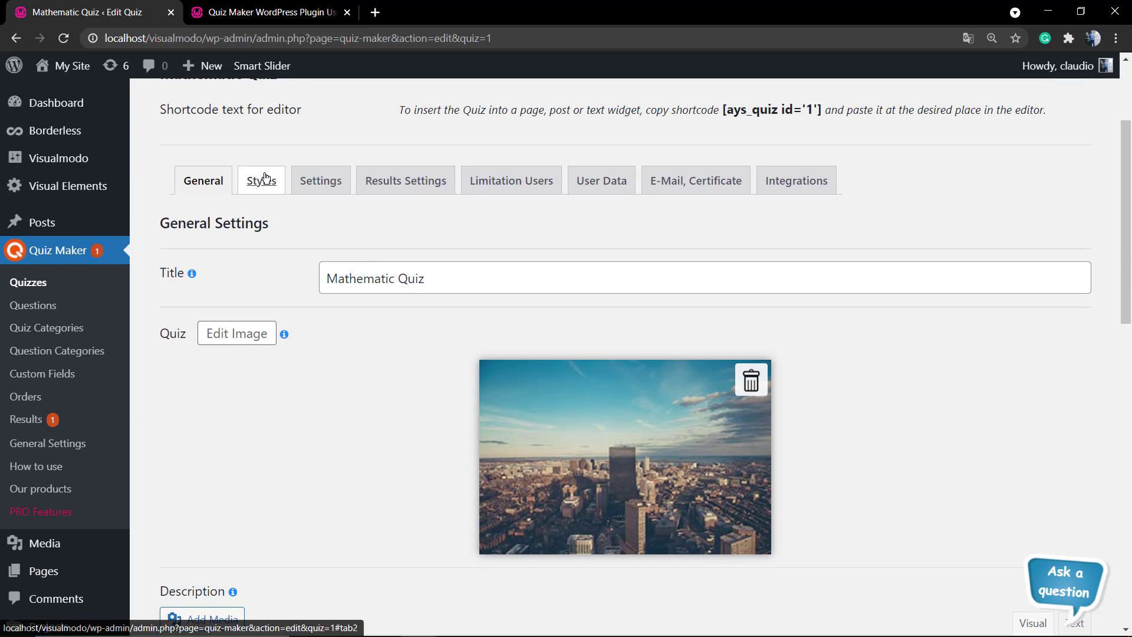
Apply the Elegant Dark theme in the quiz Styles, then save and close the quiz
click(264, 180)
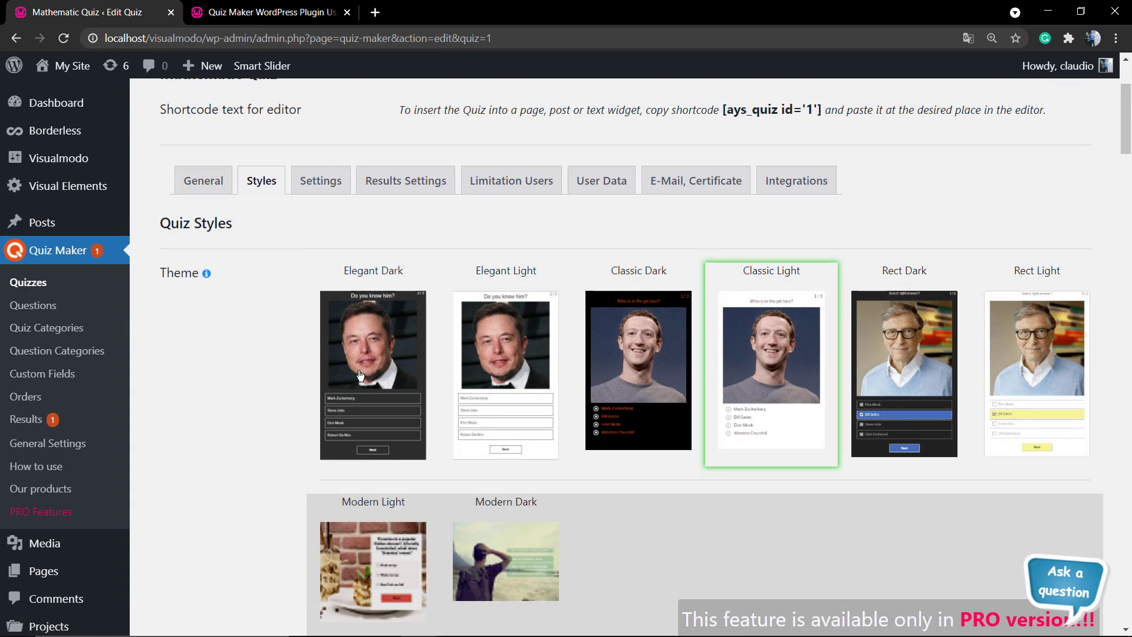
click(360, 374)
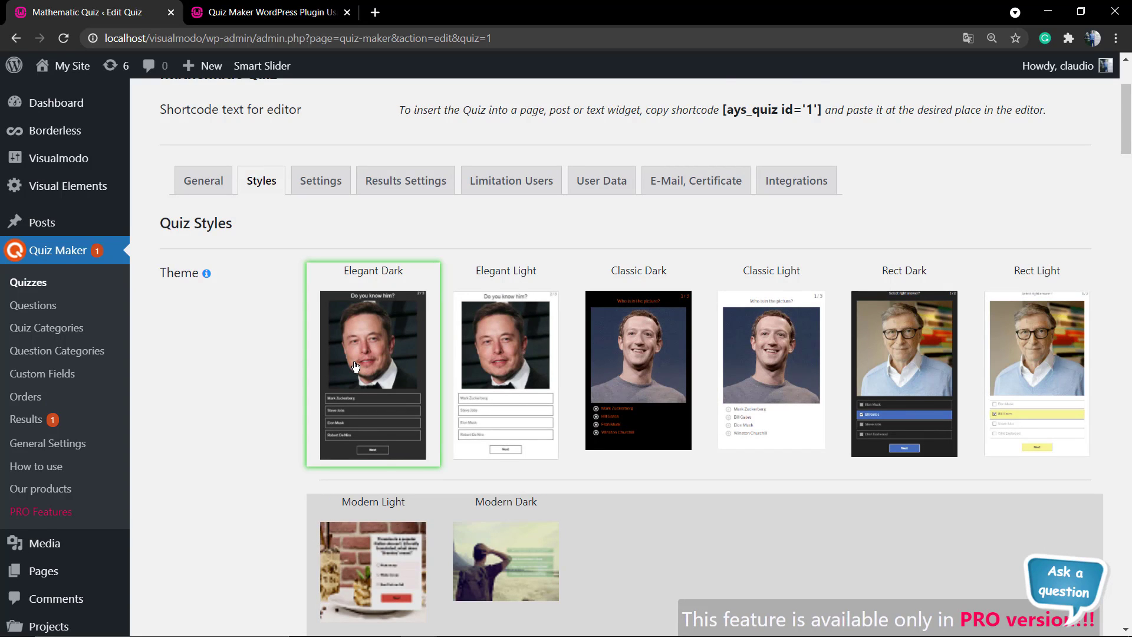
scroll(355, 366, down, 4)
scroll(241, 345, down, 4)
scroll(345, 330, down, 20)
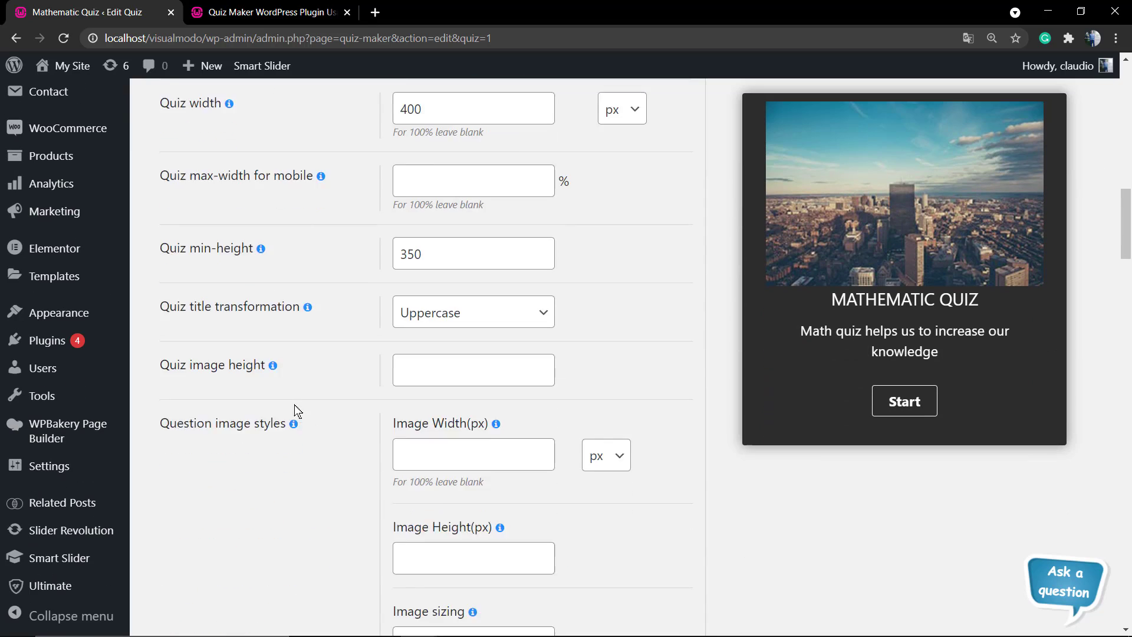
scroll(263, 445, down, 20)
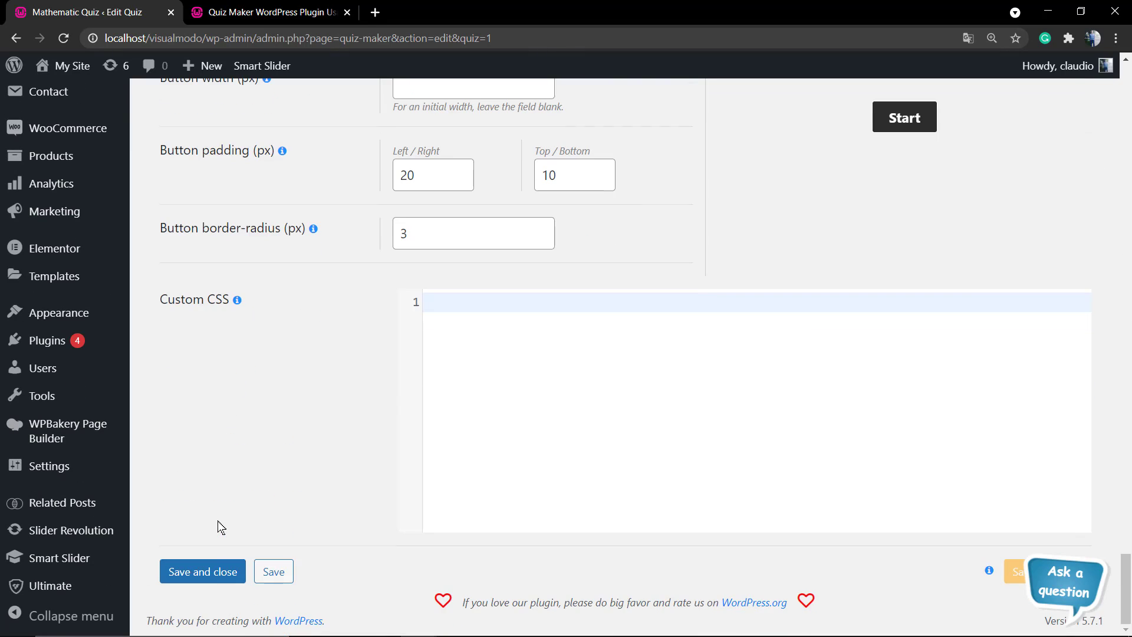
click(214, 580)
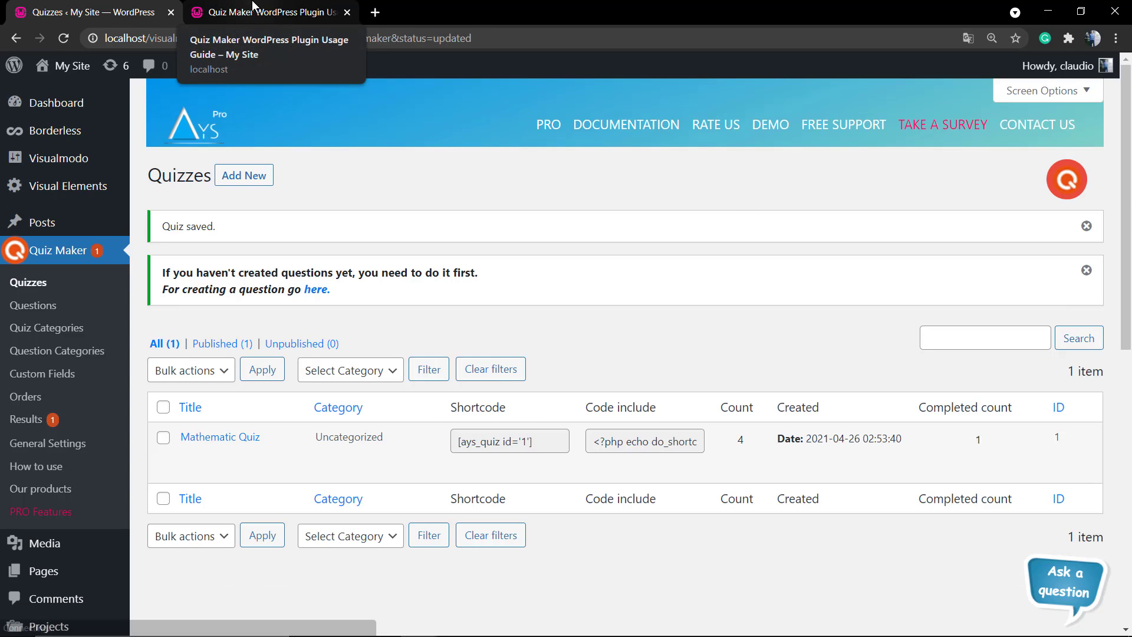
Reload the published quiz page to check the dark styling, then return to the Quizzes list
click(252, 7)
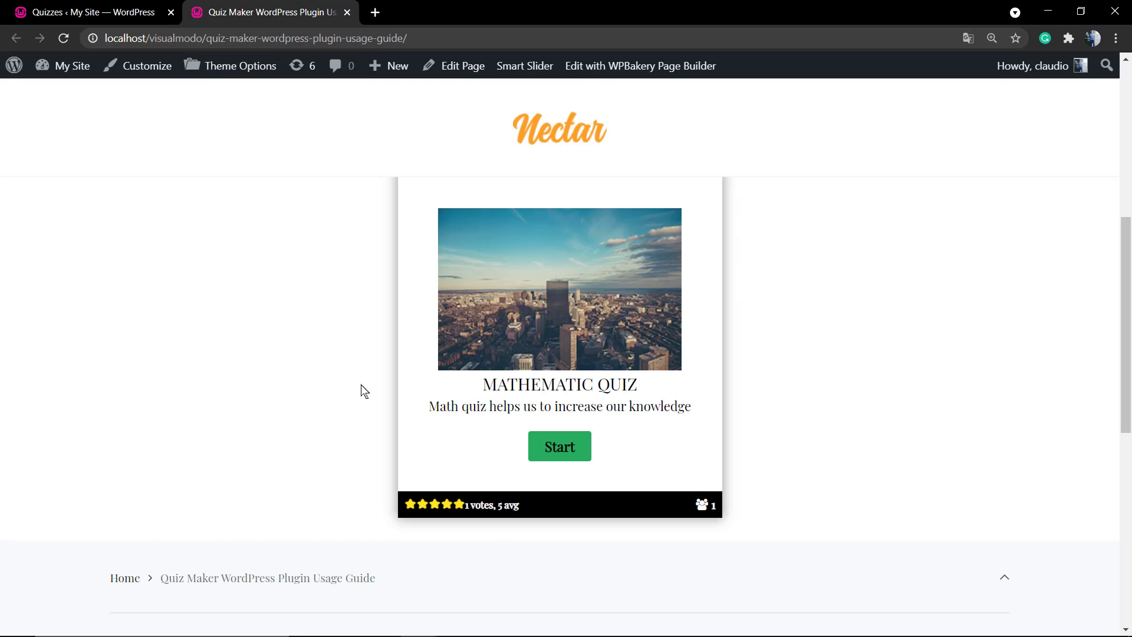
key(F5)
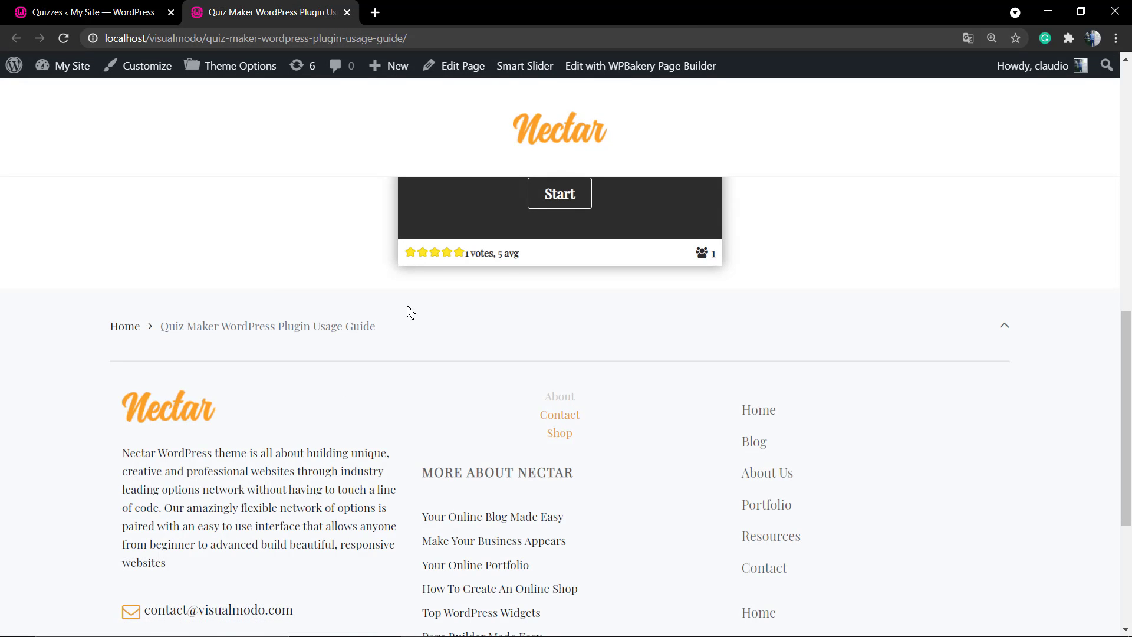
scroll(404, 331, down, 3)
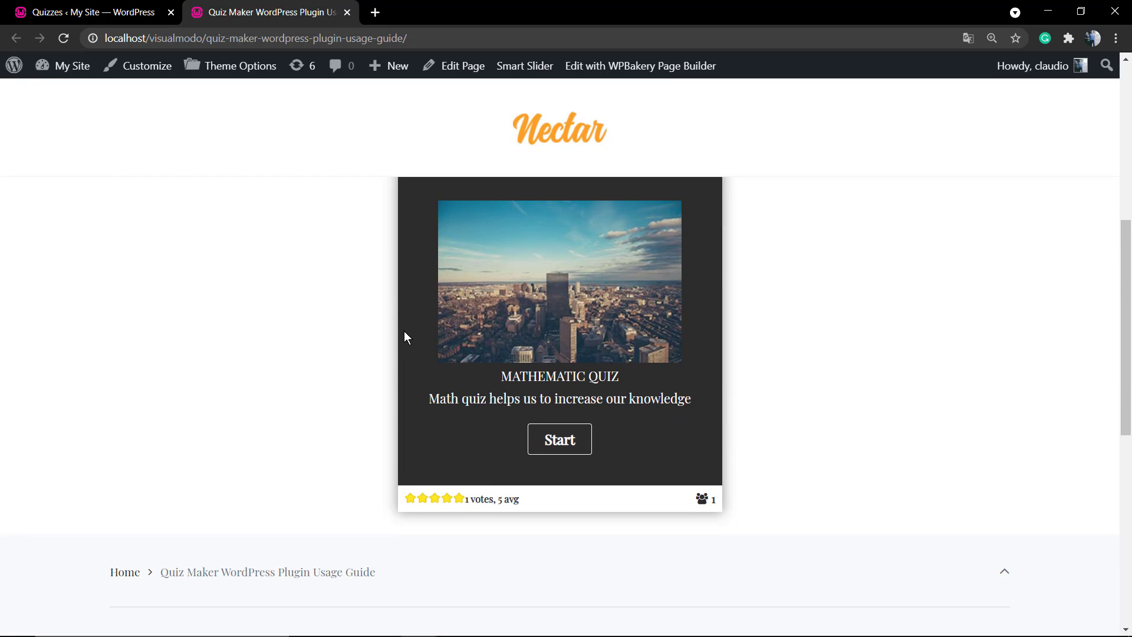
click(159, 7)
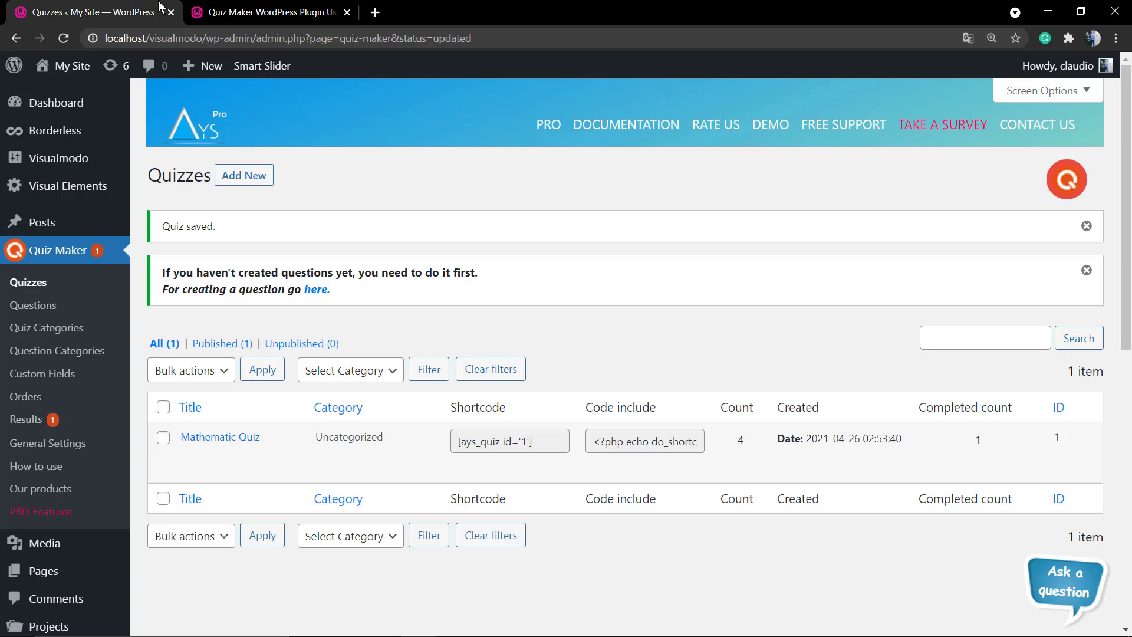
click(239, 439)
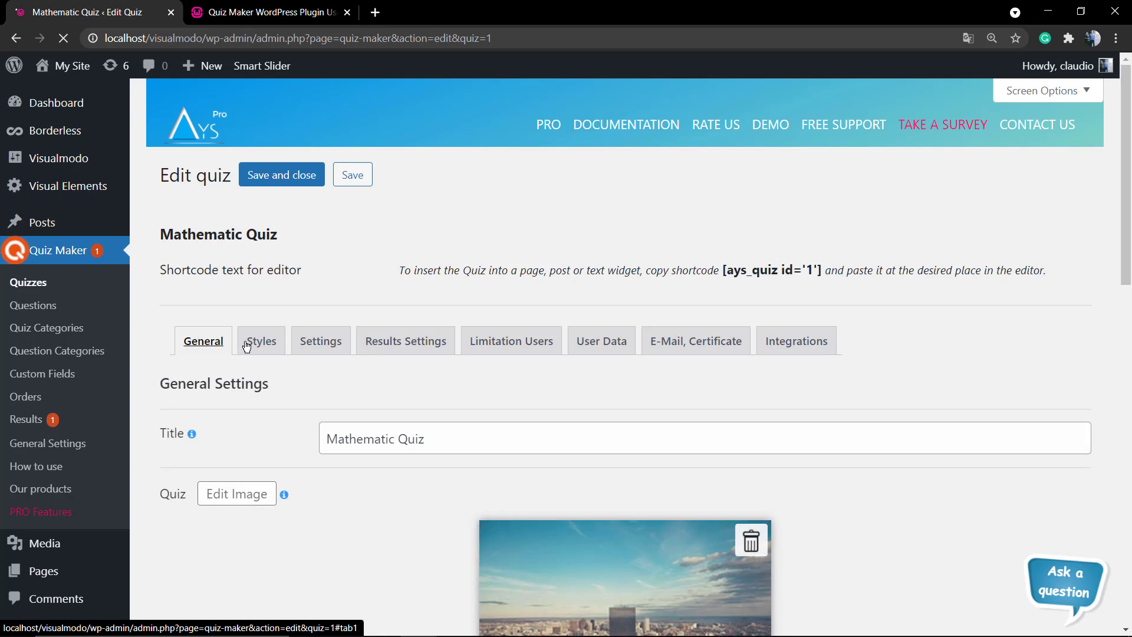
click(261, 346)
scroll(263, 352, down, 10)
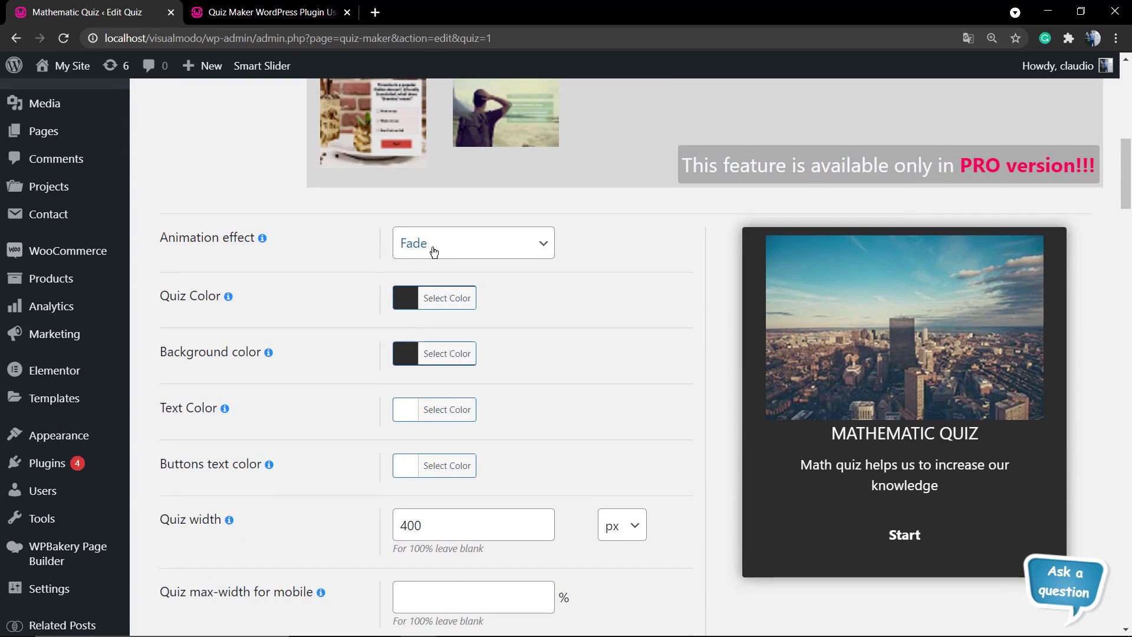
click(434, 252)
click(435, 254)
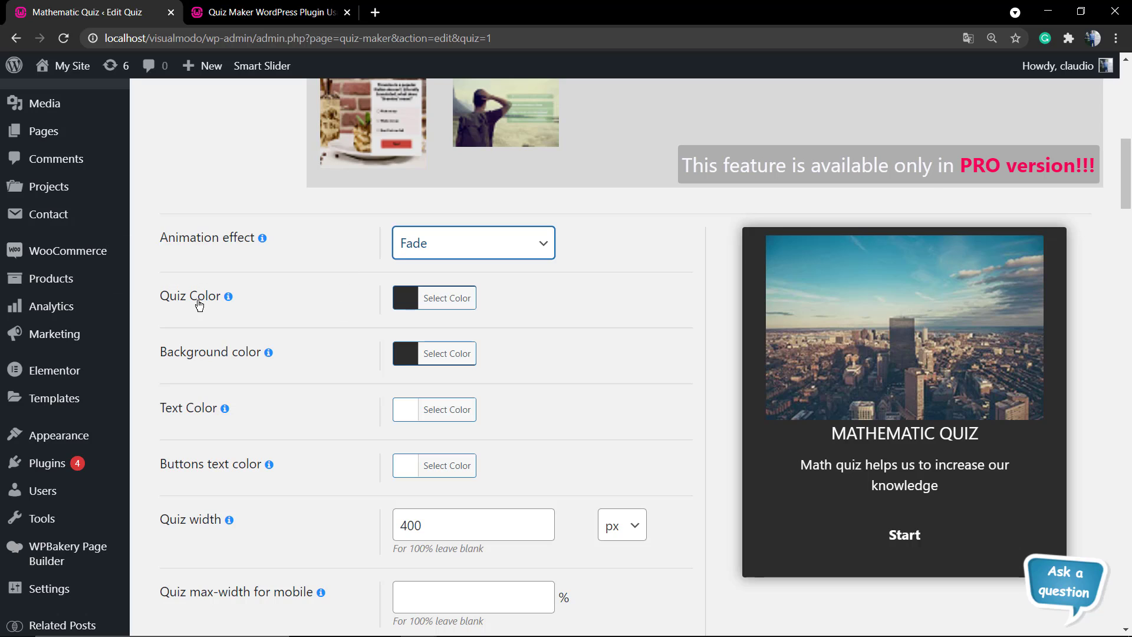
scroll(250, 424, down, 2)
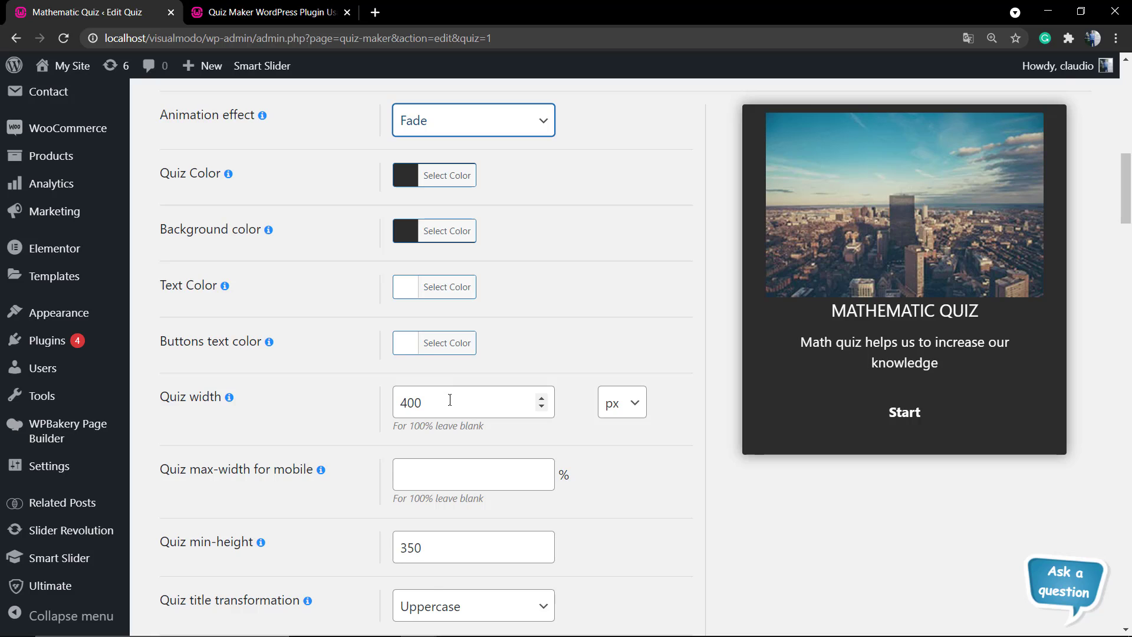
scroll(449, 400, down, 2)
click(438, 362)
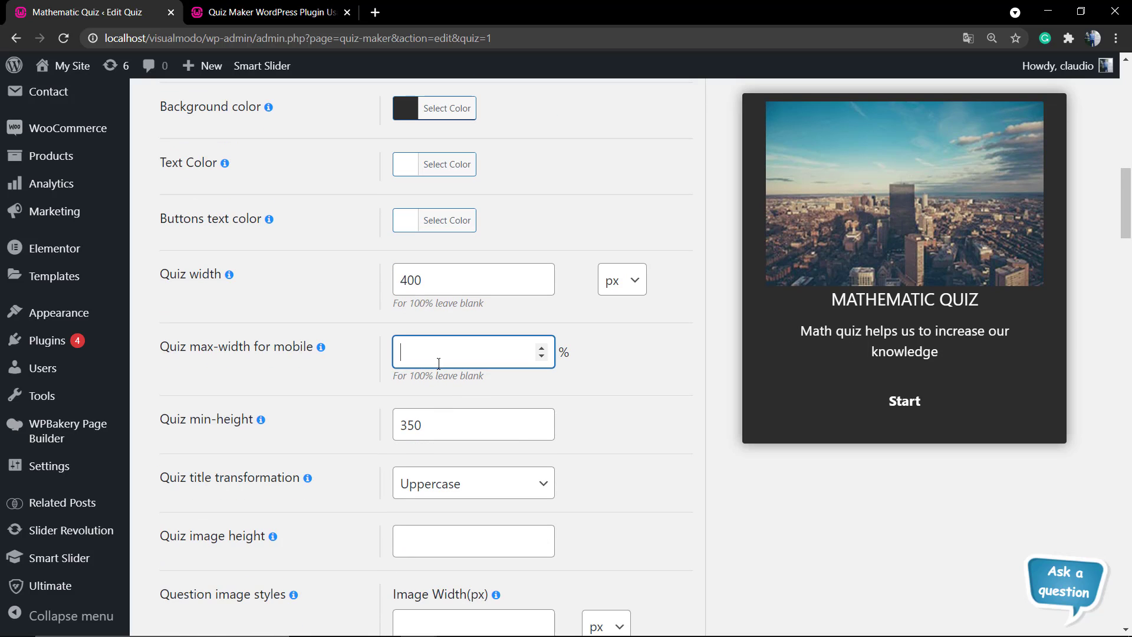
click(441, 432)
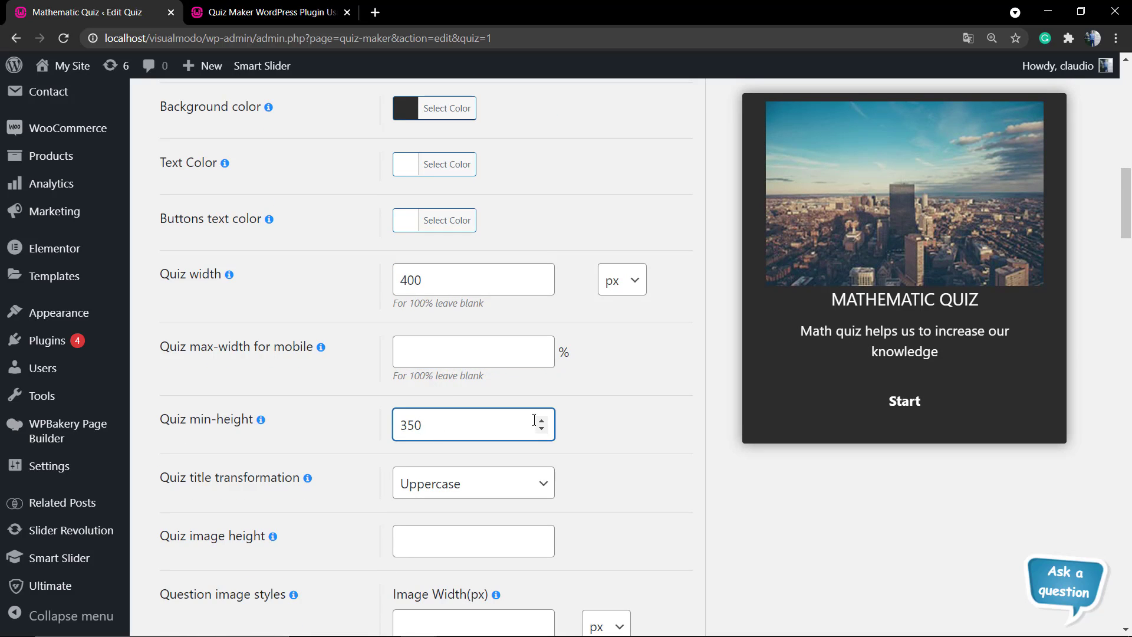
scroll(450, 386, down, 2)
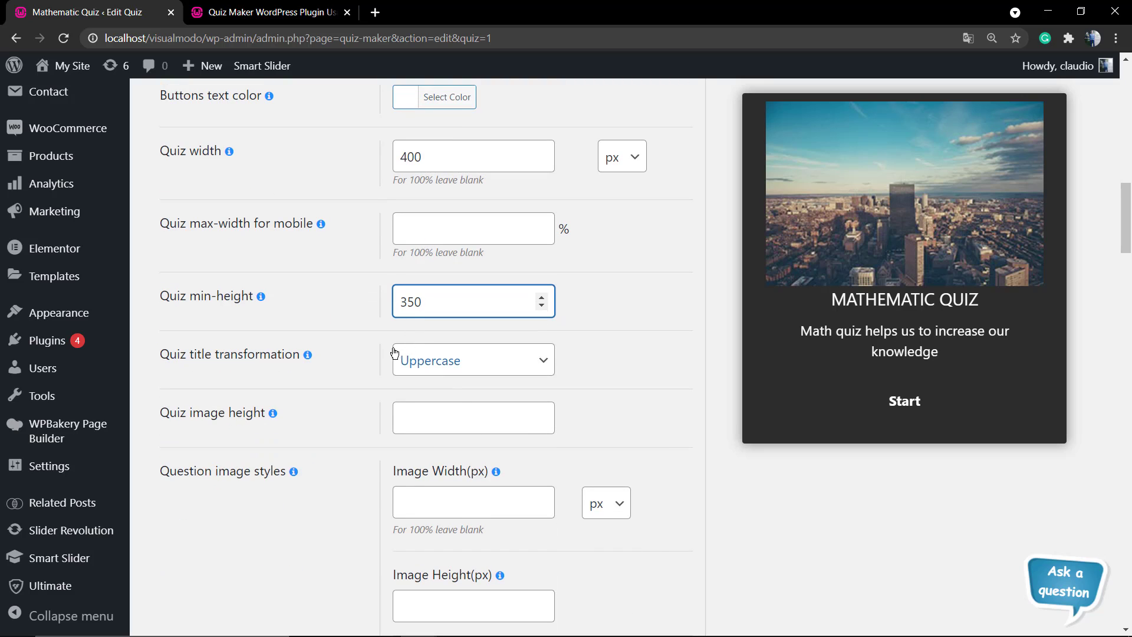
click(471, 363)
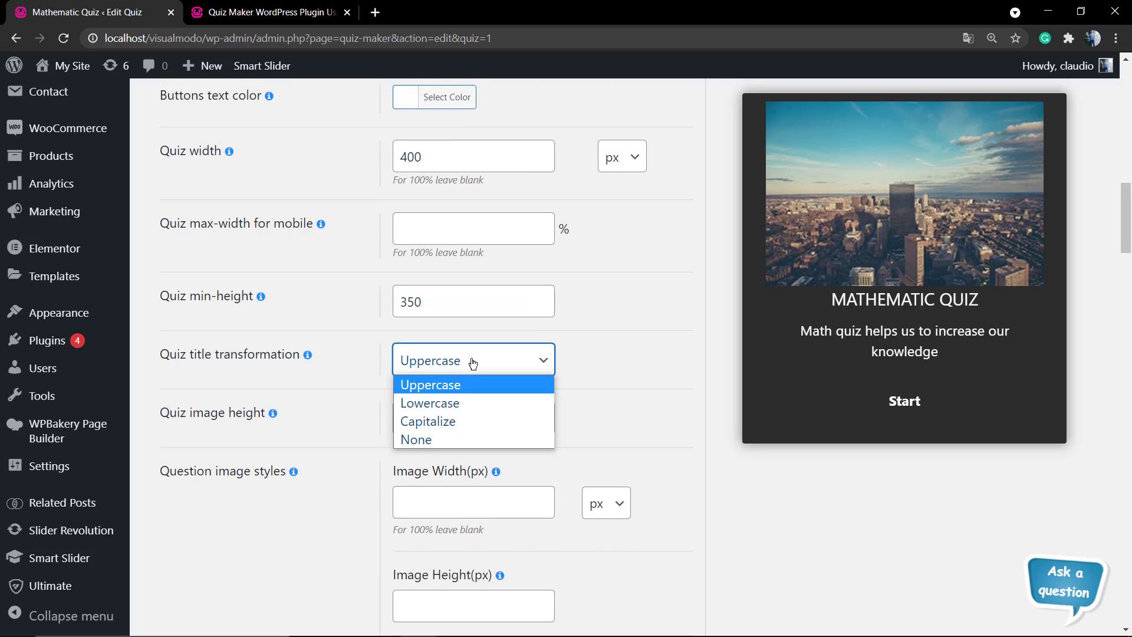
click(472, 363)
scroll(321, 373, down, 2)
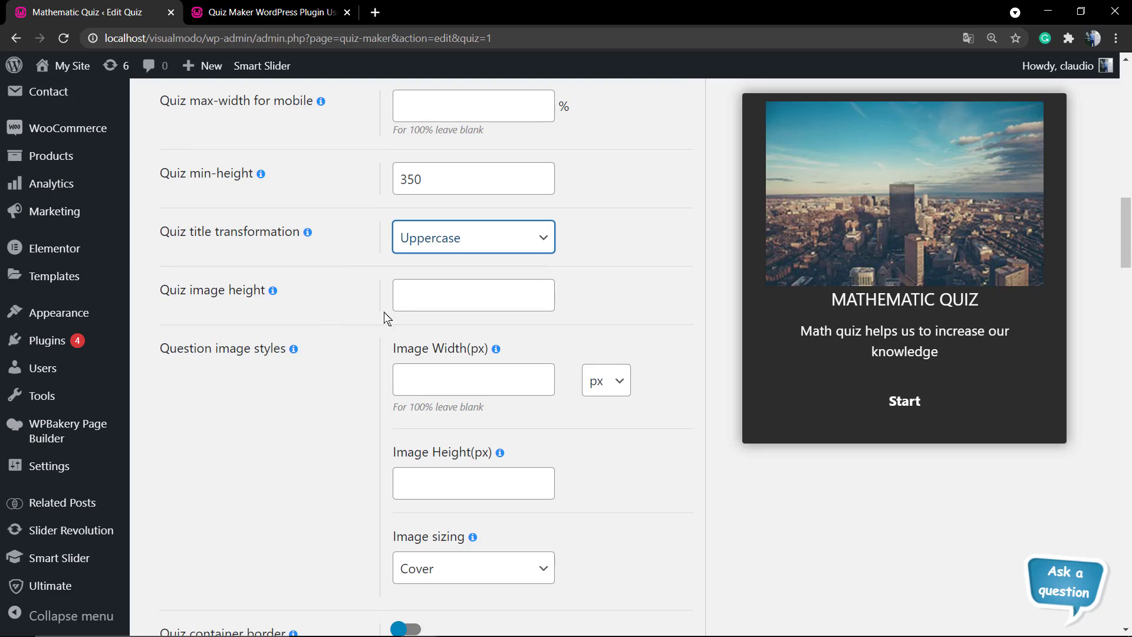
click(419, 374)
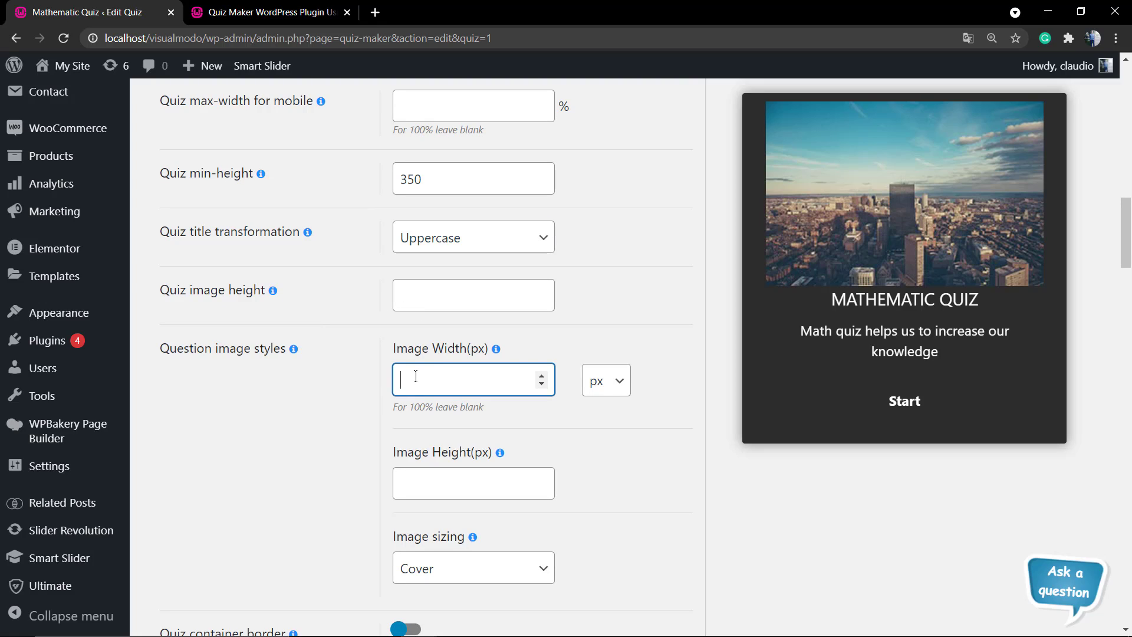
mouse_move(495, 351)
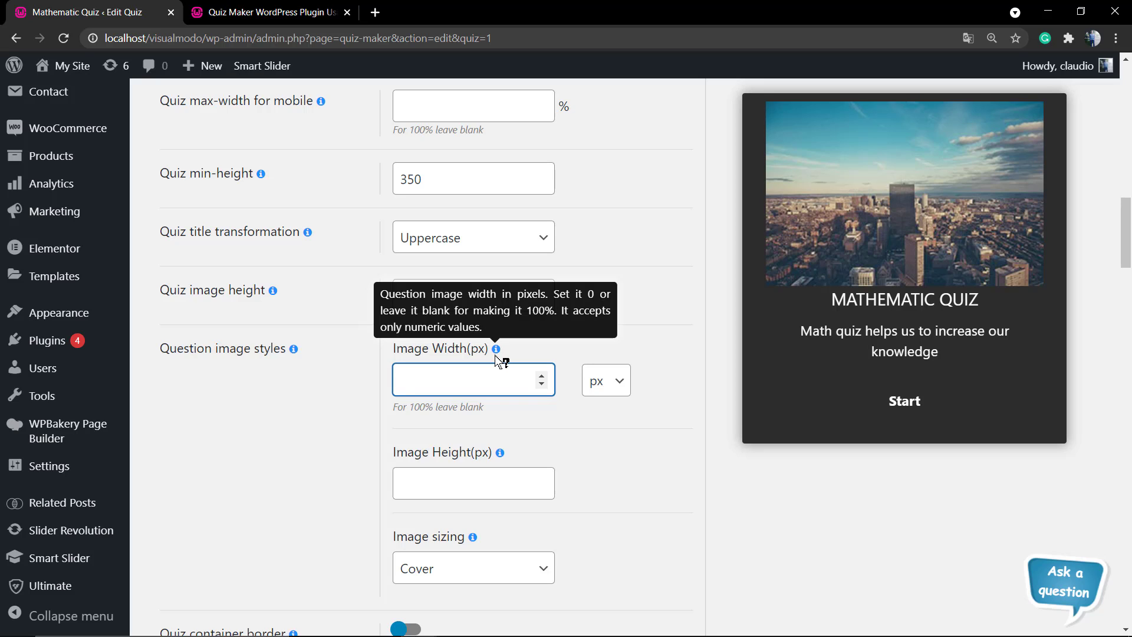
scroll(413, 406, down, 2)
click(445, 367)
Set Question text alignment under Answers Styles to Center, then save and close the quiz
scroll(349, 383, down, 2)
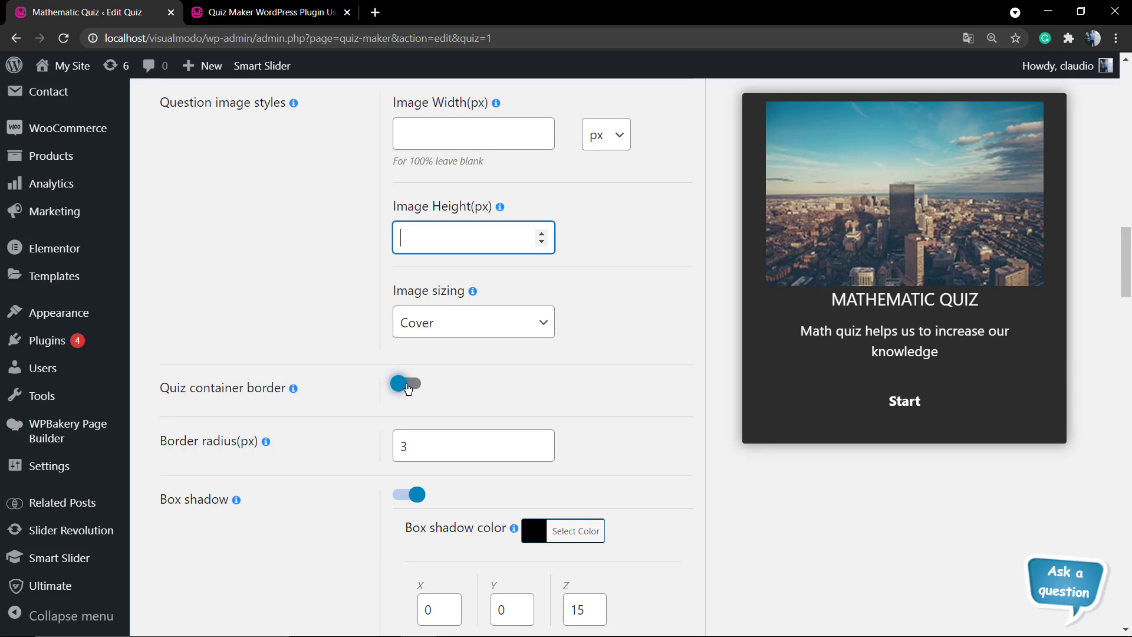
scroll(301, 338, down, 2)
scroll(260, 336, down, 2)
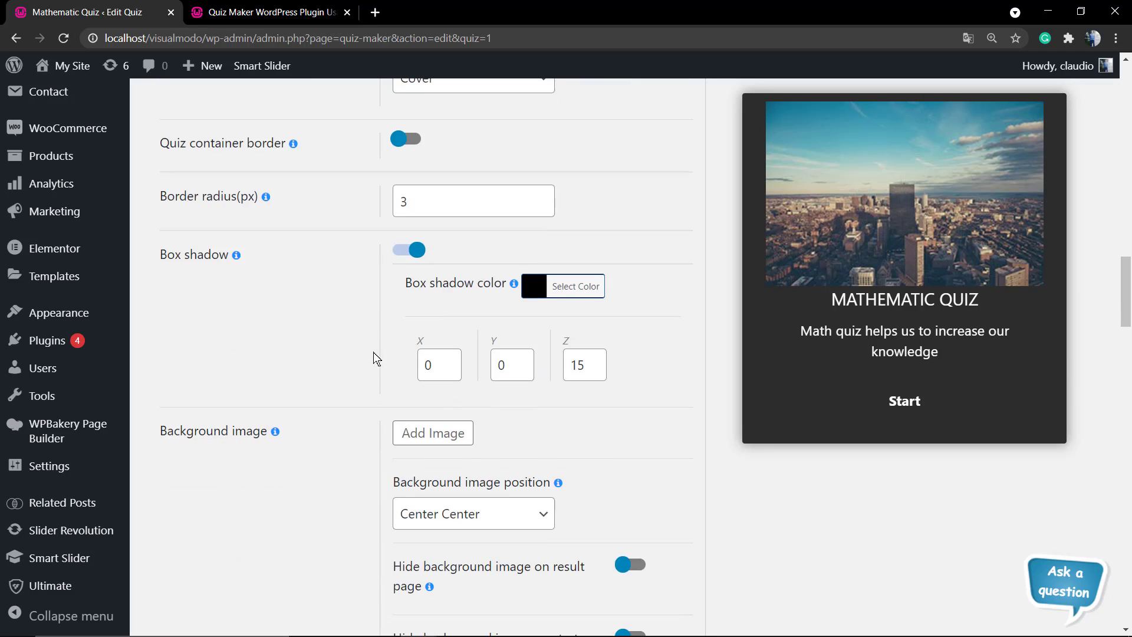
scroll(447, 318, down, 2)
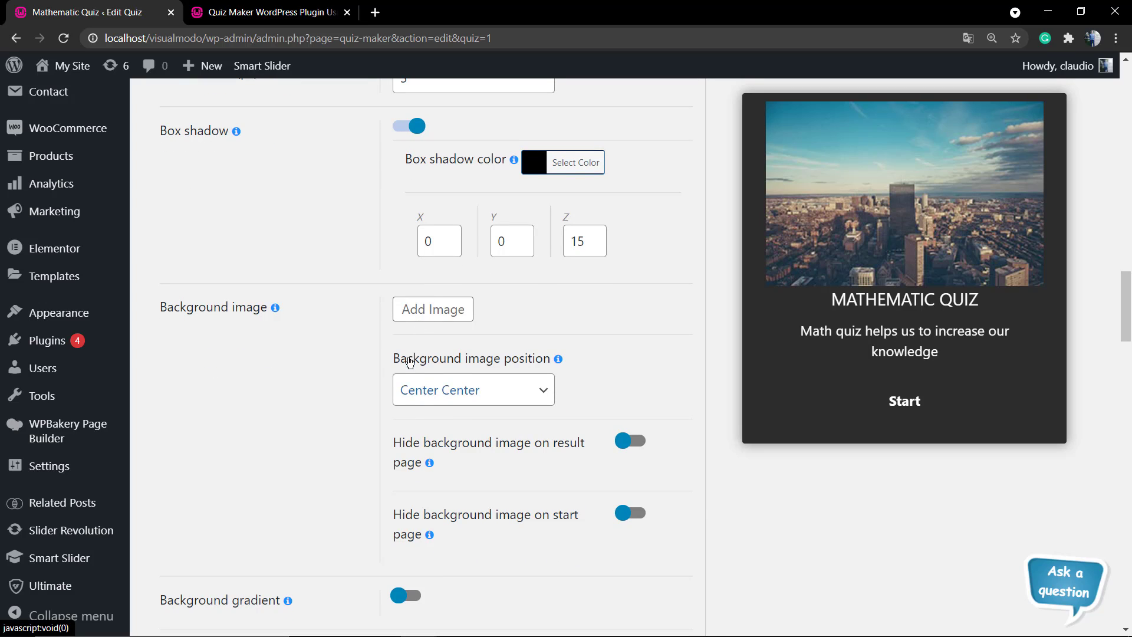
scroll(407, 393, down, 6)
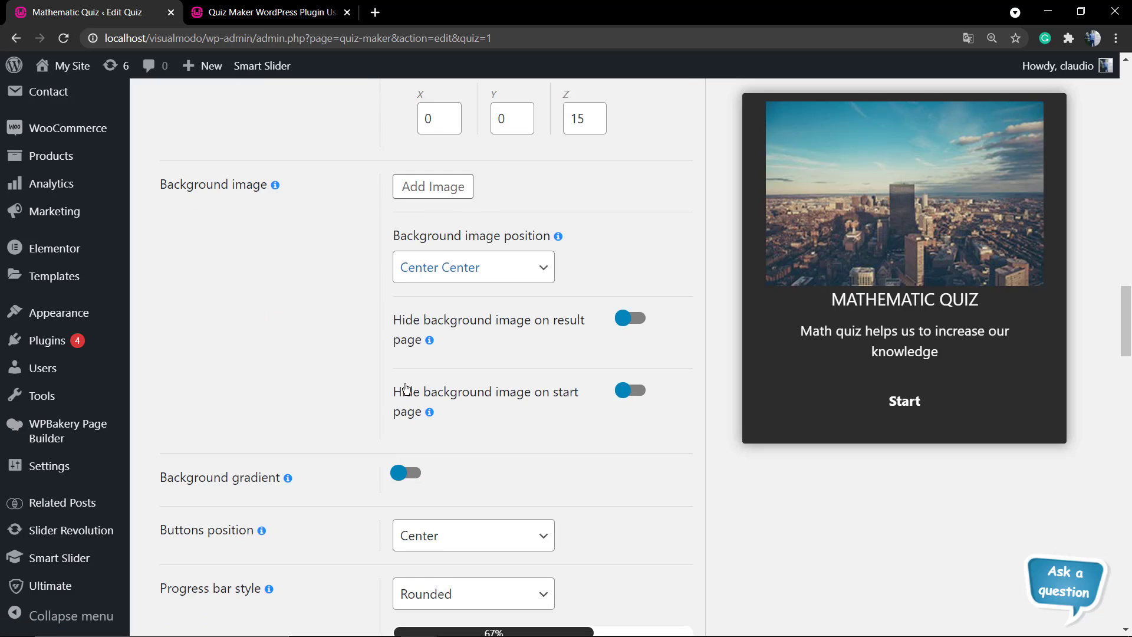
scroll(334, 389, down, 2)
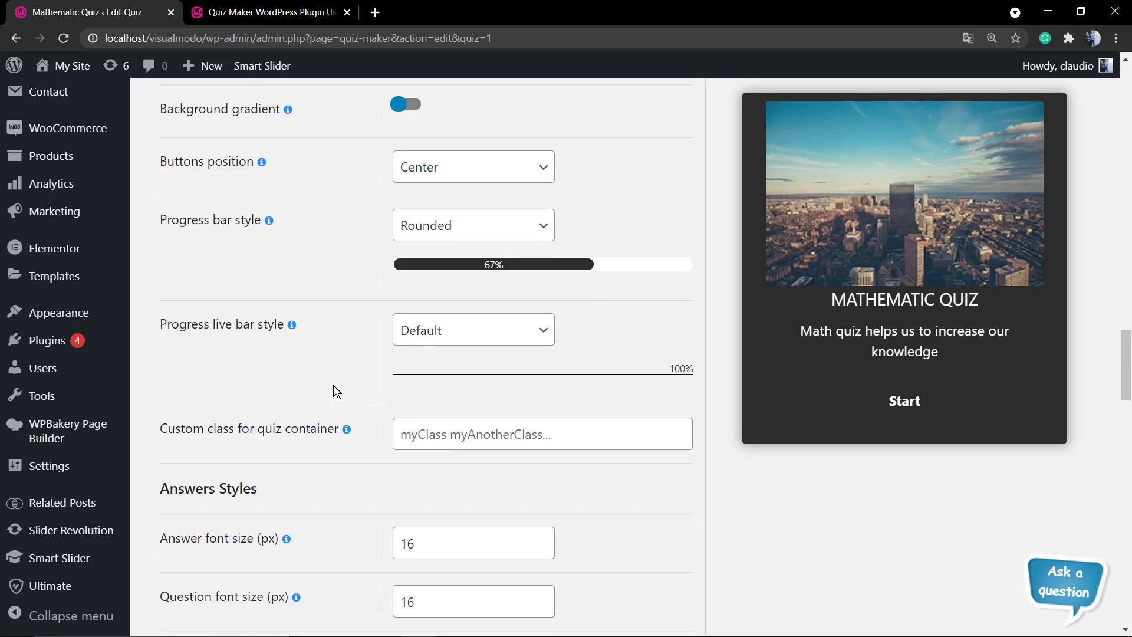
scroll(334, 384, up, 2)
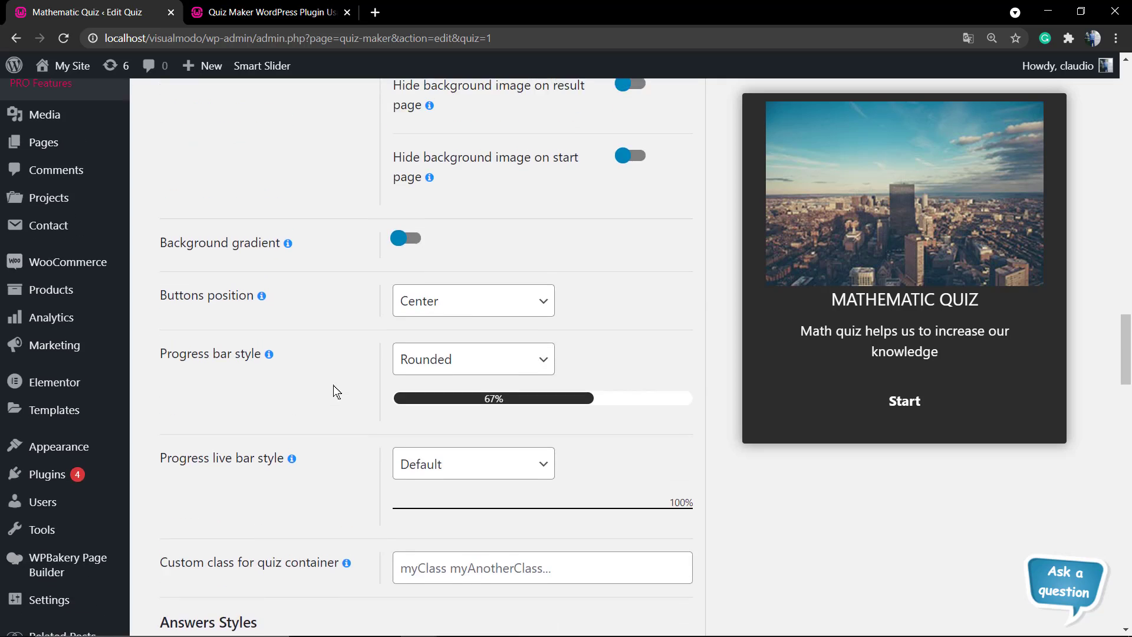
scroll(334, 385, down, 6)
scroll(333, 384, down, 14)
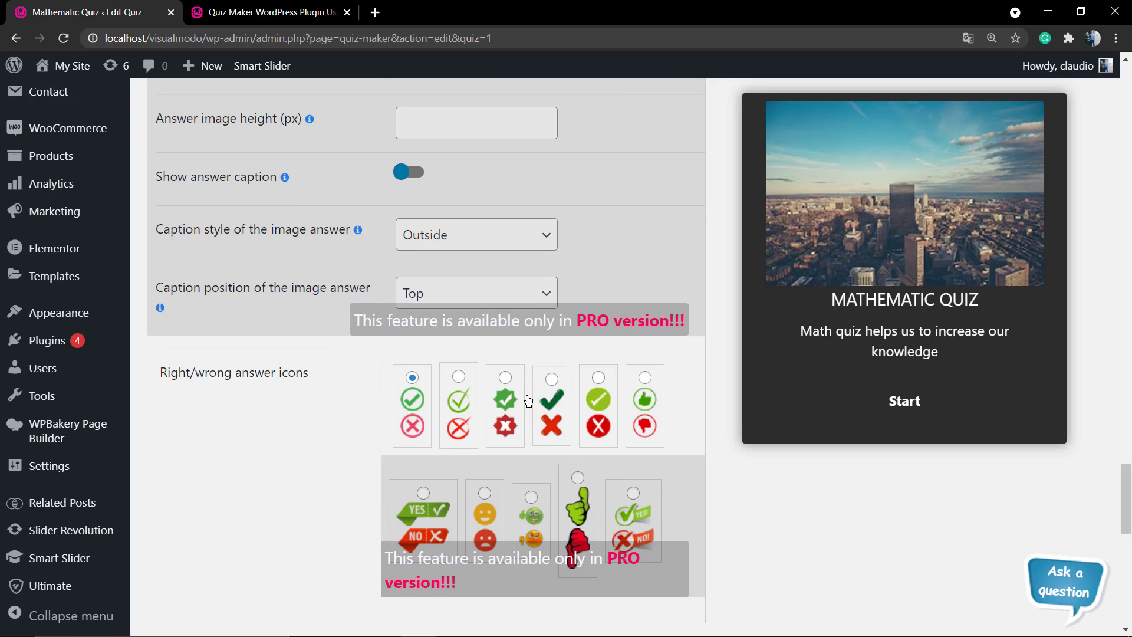
scroll(394, 362, up, 10)
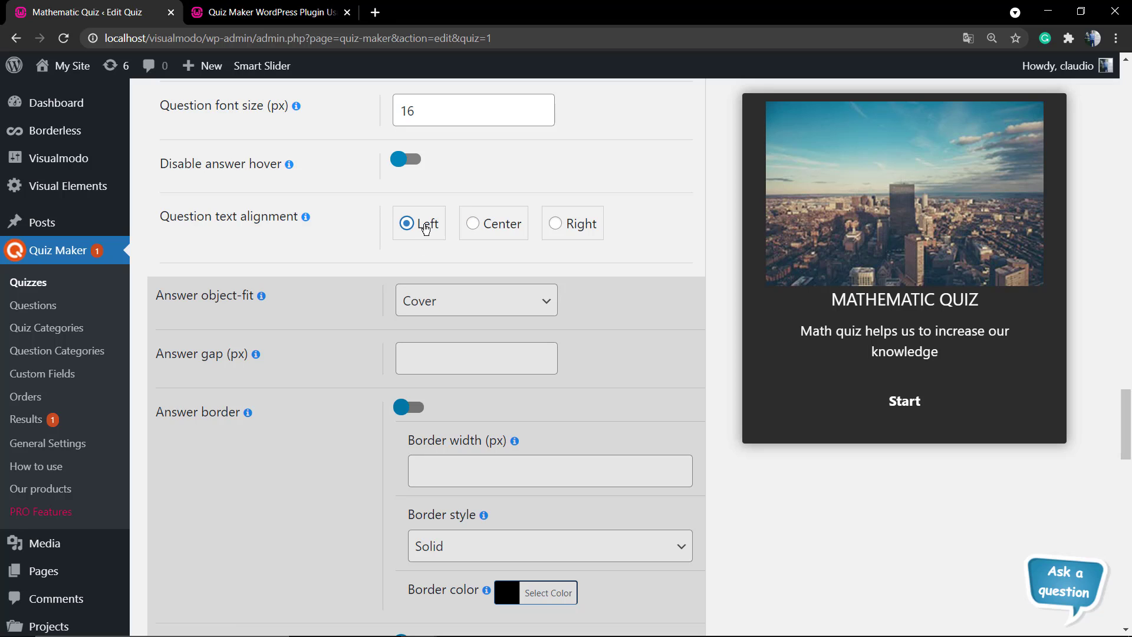
click(486, 231)
scroll(478, 234, down, 20)
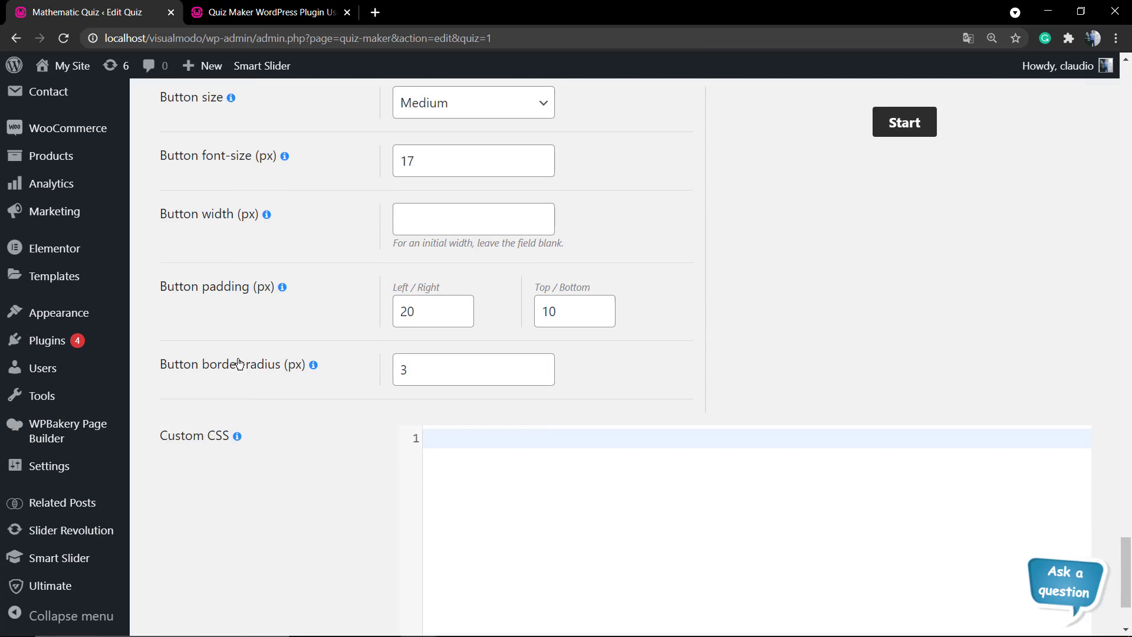
click(197, 573)
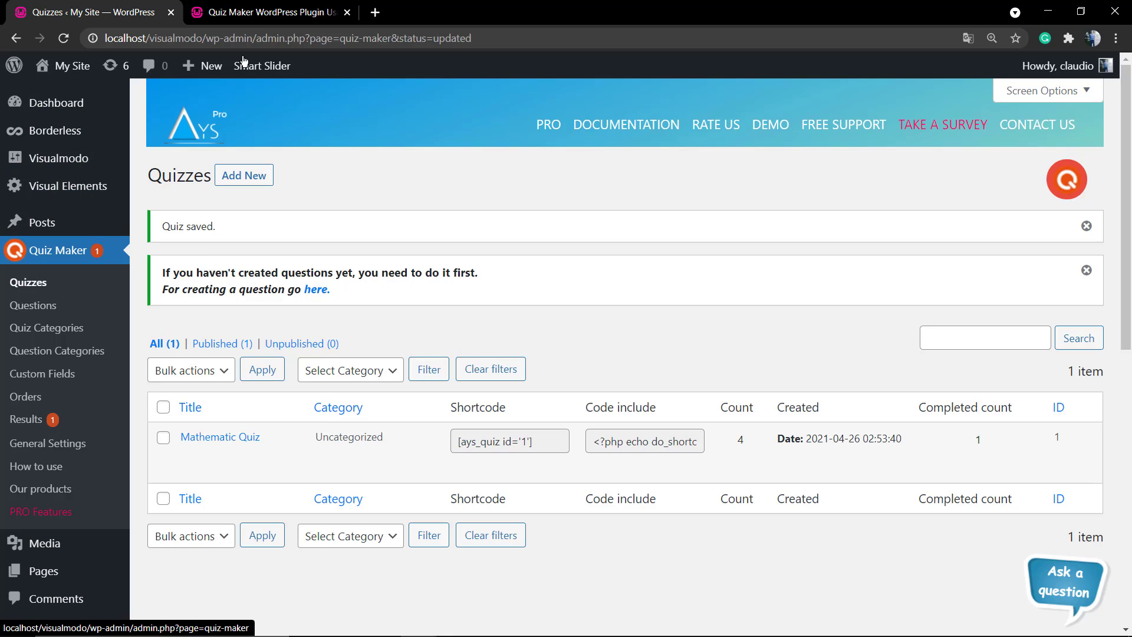
Reload the quiz page, start the quiz, and answer 150/3 with 50 and 400-100 with 300
click(231, 11)
key(F5)
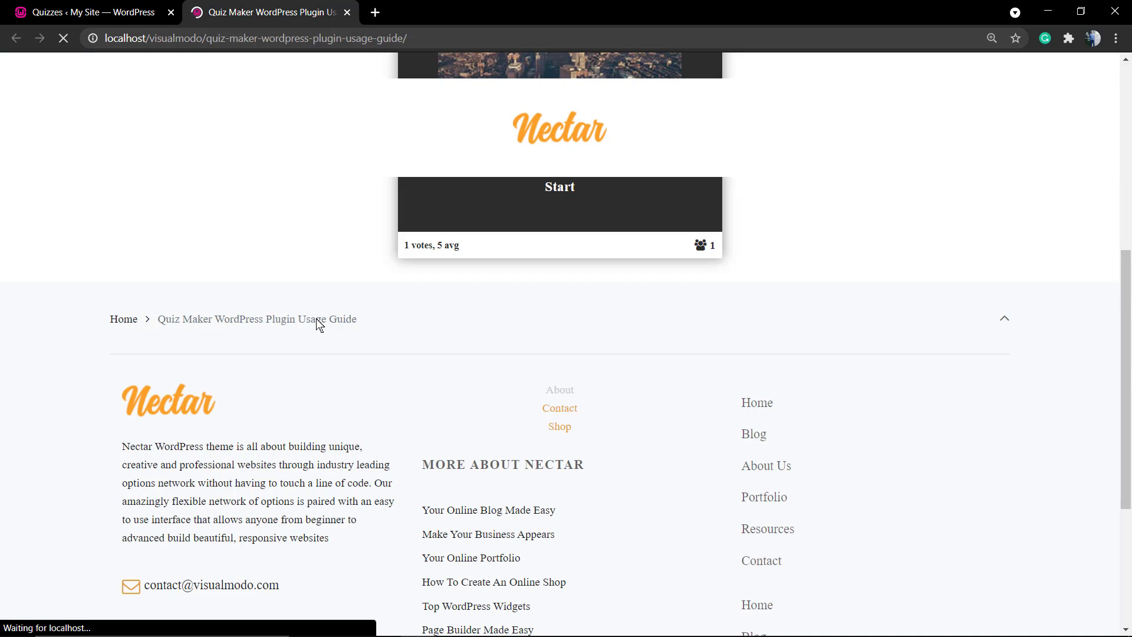
scroll(454, 239, up, 6)
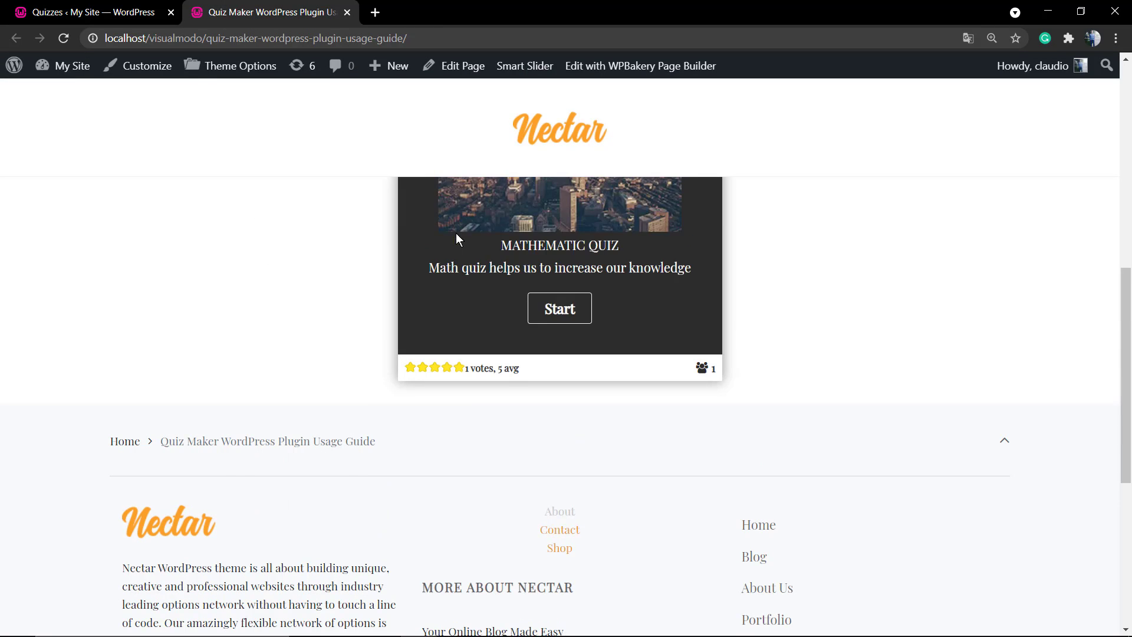
click(560, 541)
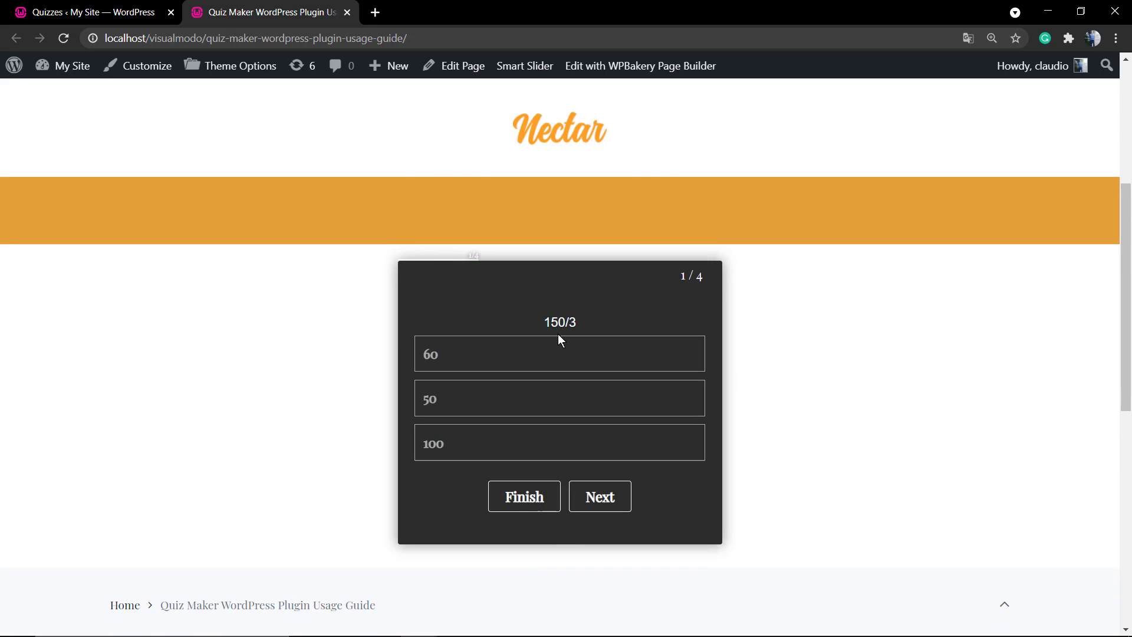
click(501, 402)
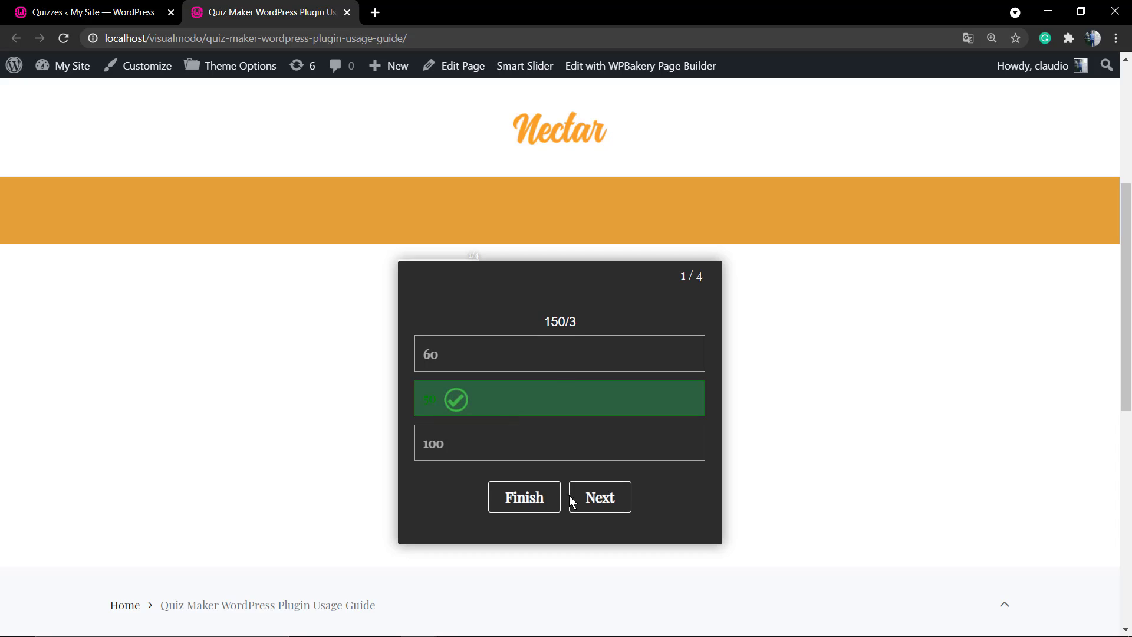
click(599, 497)
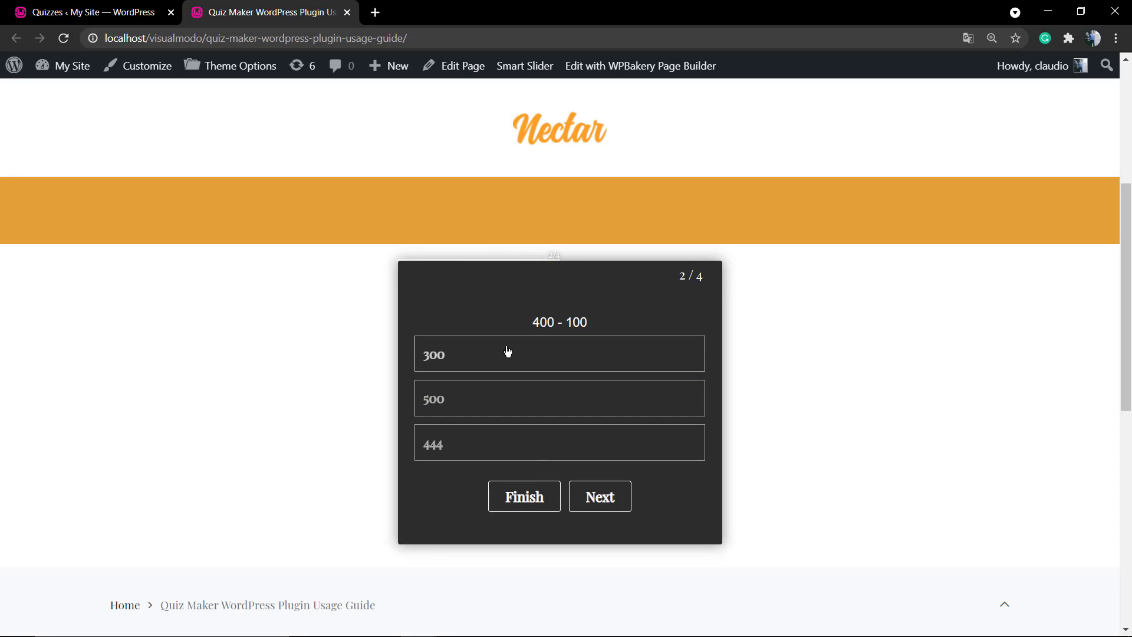
click(509, 352)
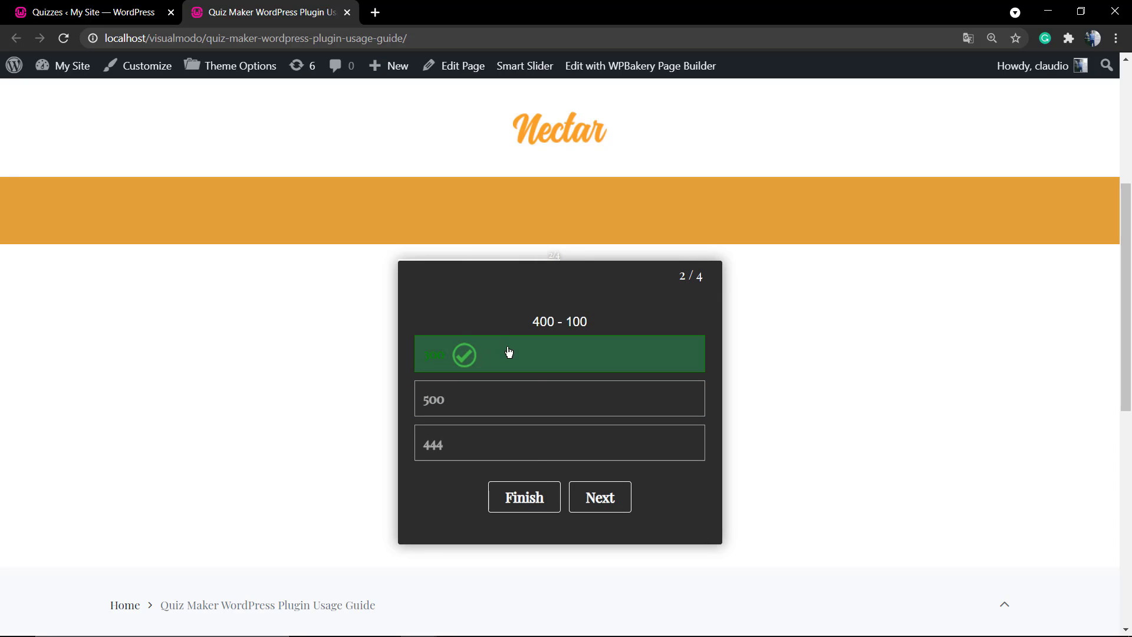
click(599, 507)
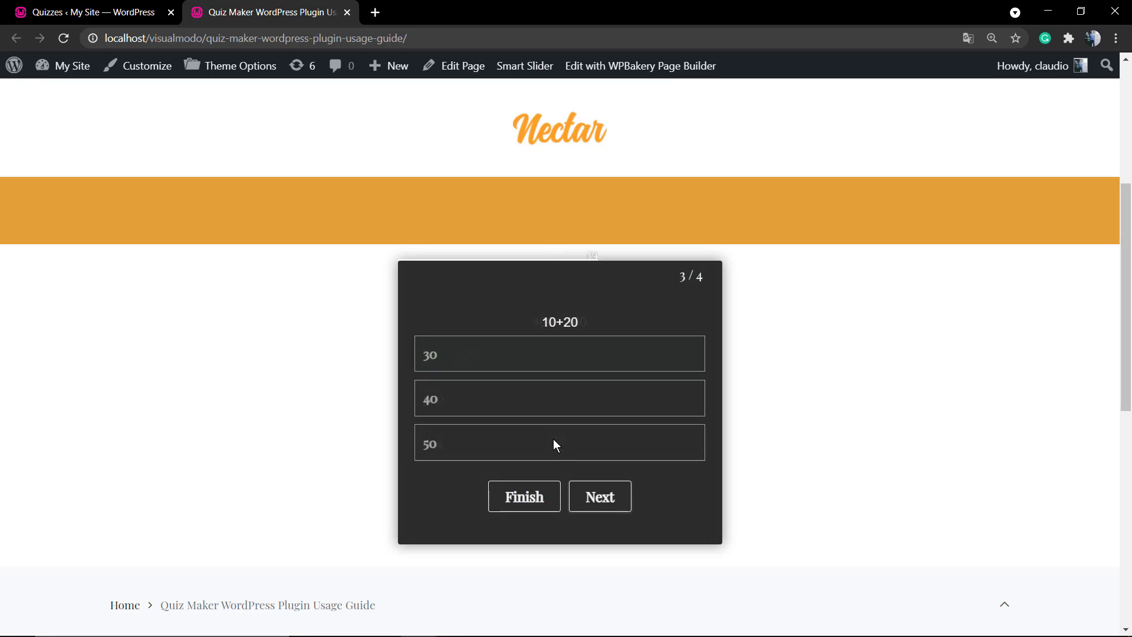
Answer 10+20 with 30 and 5*40 with 200, then review the 100% result
click(498, 365)
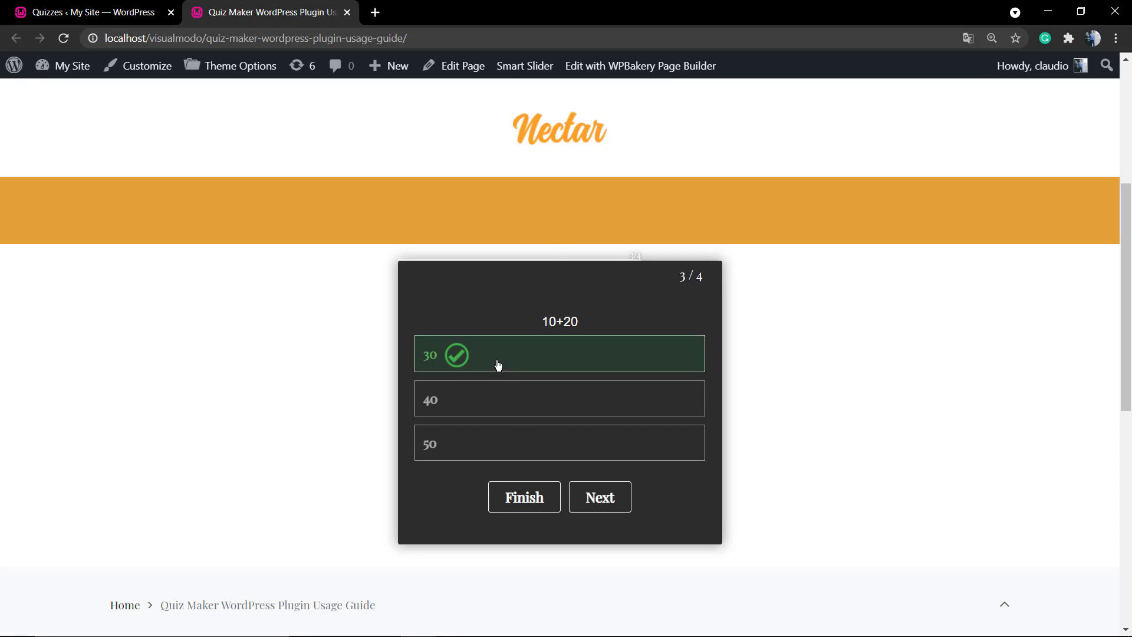
click(589, 495)
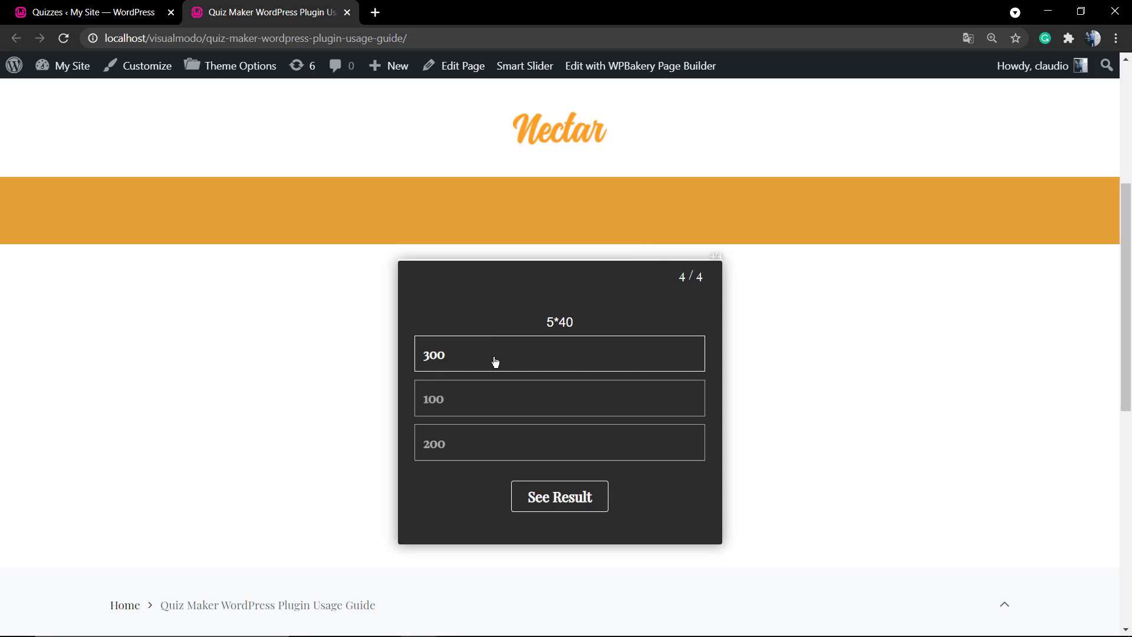
click(495, 453)
click(539, 496)
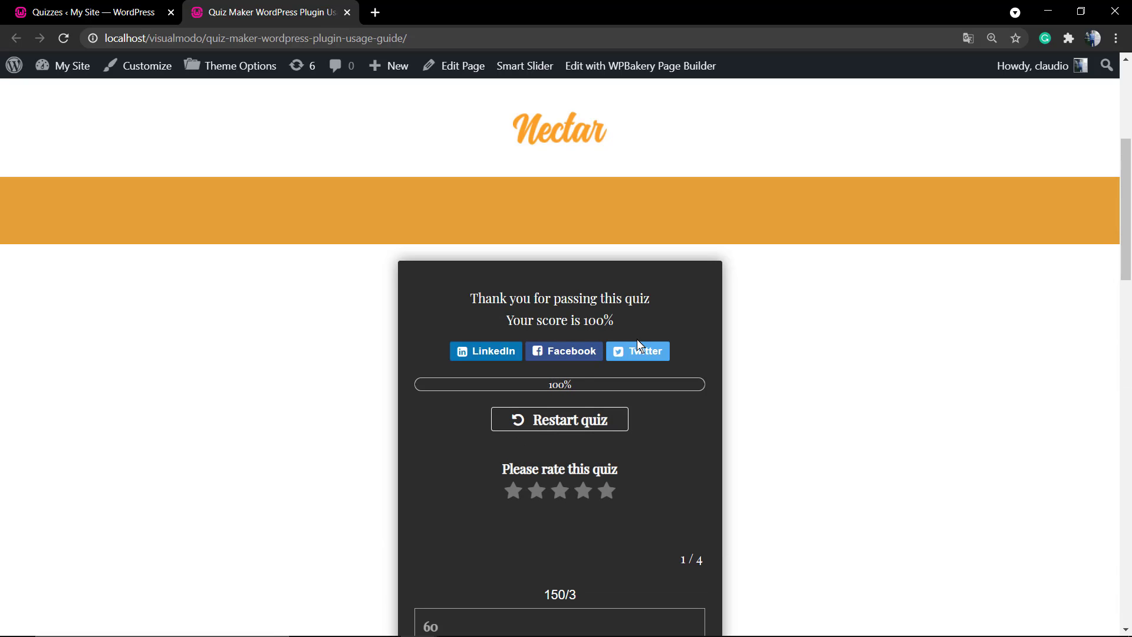
scroll(468, 355, down, 8)
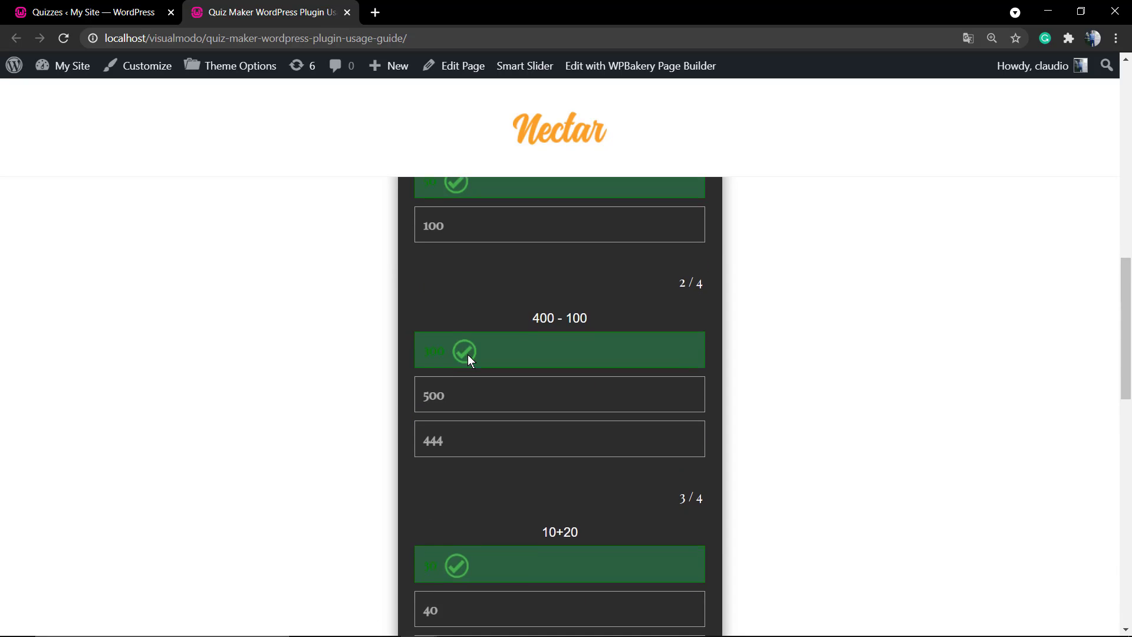
scroll(471, 354, down, 9)
scroll(478, 352, up, 17)
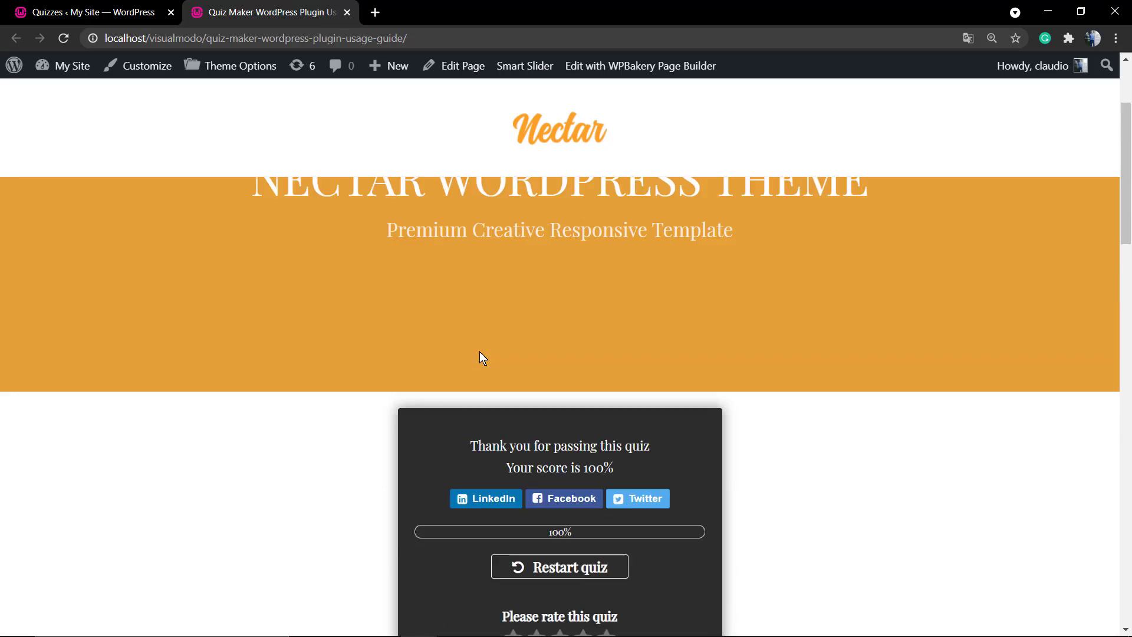
scroll(479, 352, up, 3)
scroll(480, 352, down, 4)
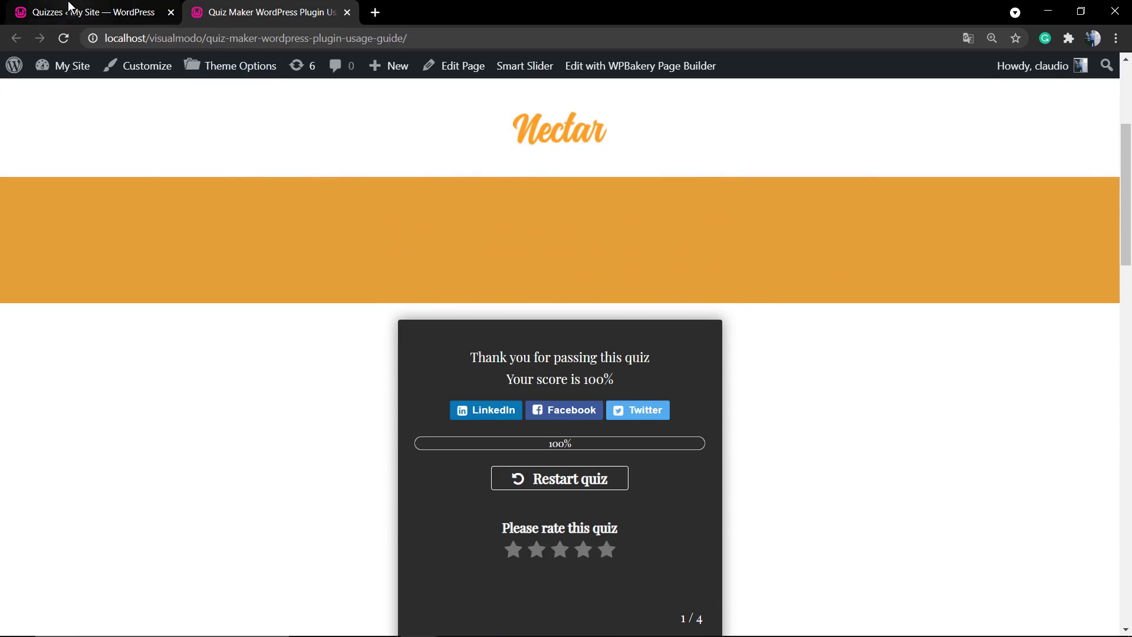
From the Quizzes list in the first tab, open the Mathematic Quiz's edit page
click(70, 6)
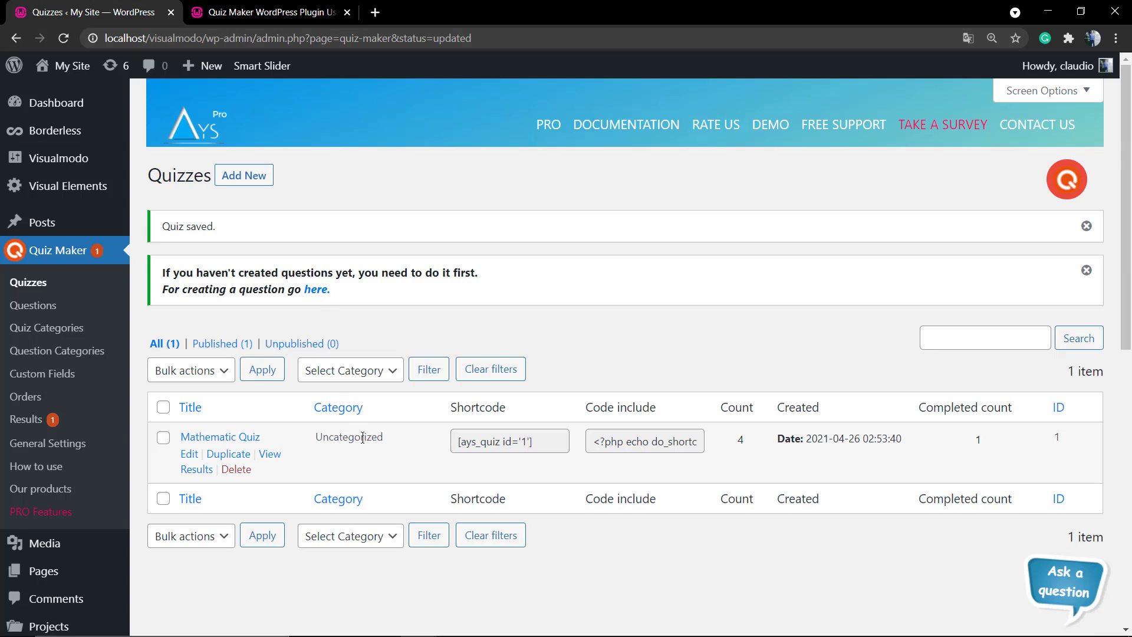
click(220, 437)
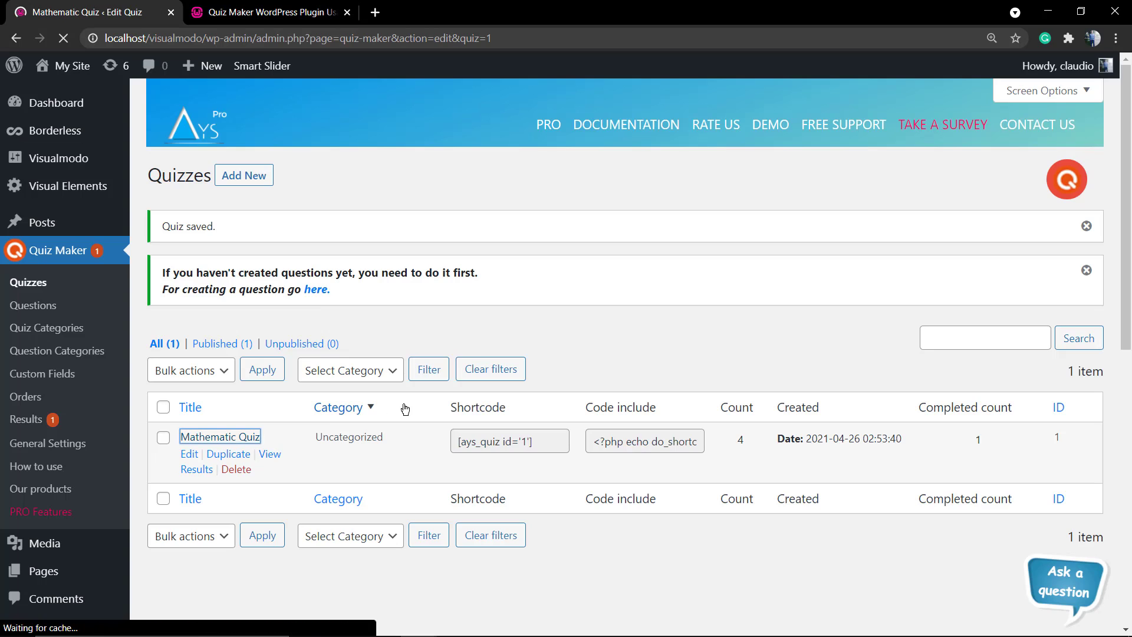
scroll(406, 400, down, 10)
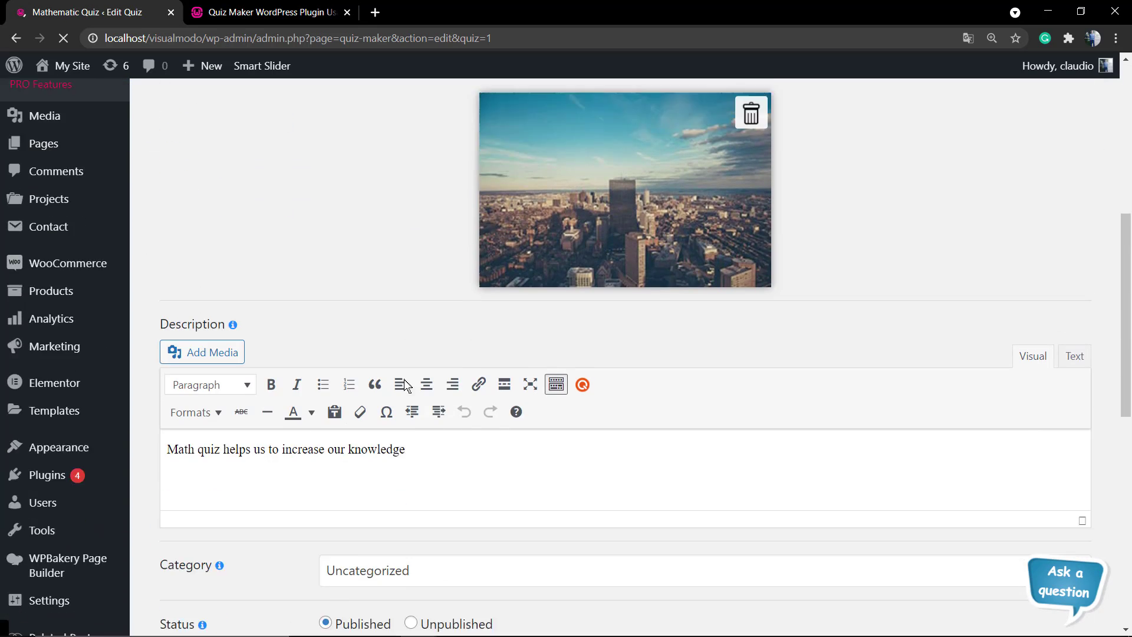